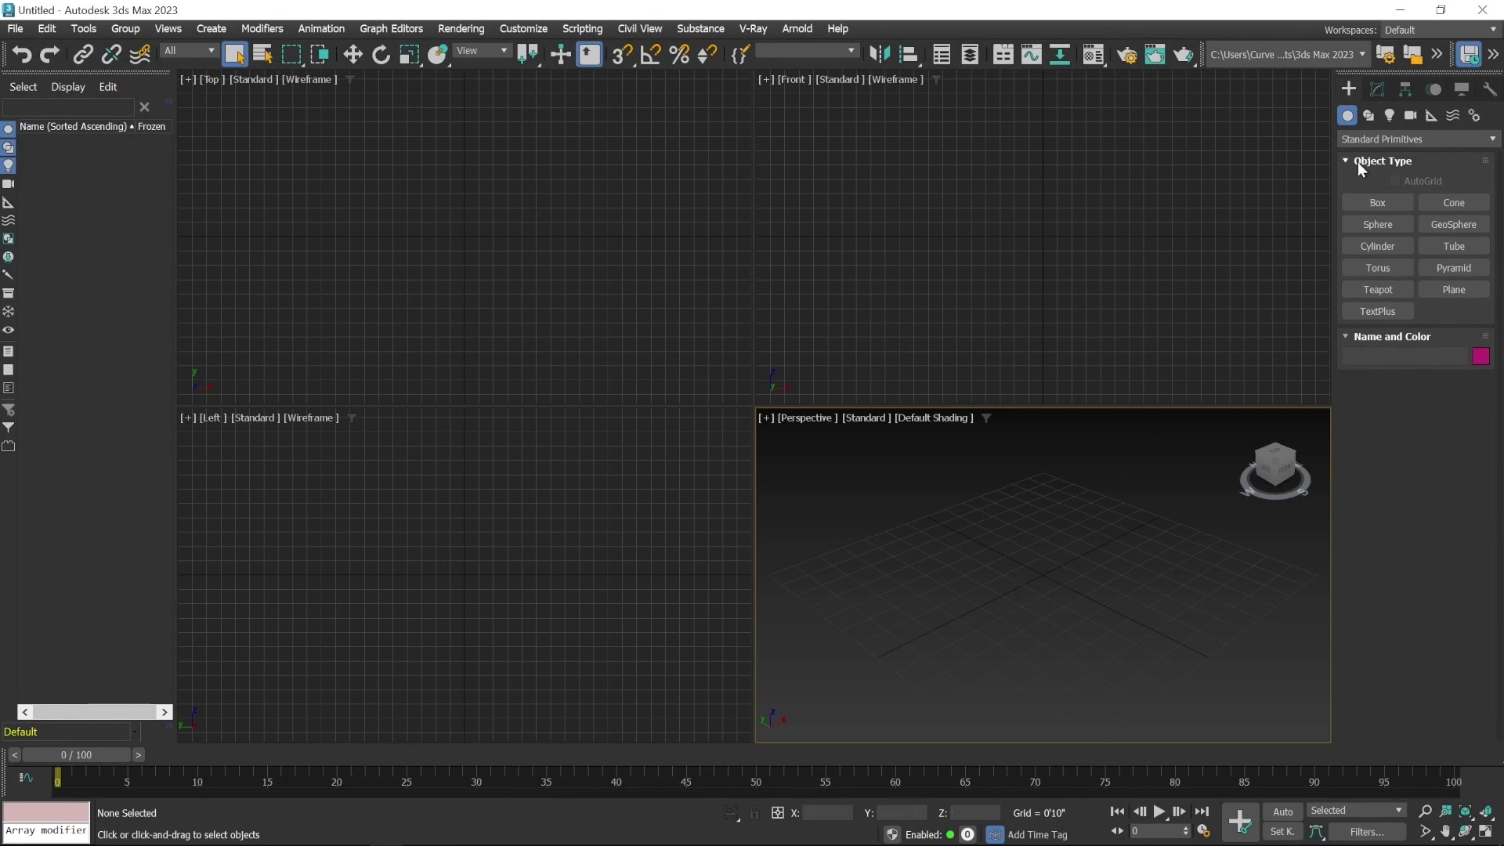
Create Box001 in the Top view sized 5'2 9/32" × 8'2 24/32" × 2'9 19/32", then end box creation.
left_click(1371, 207)
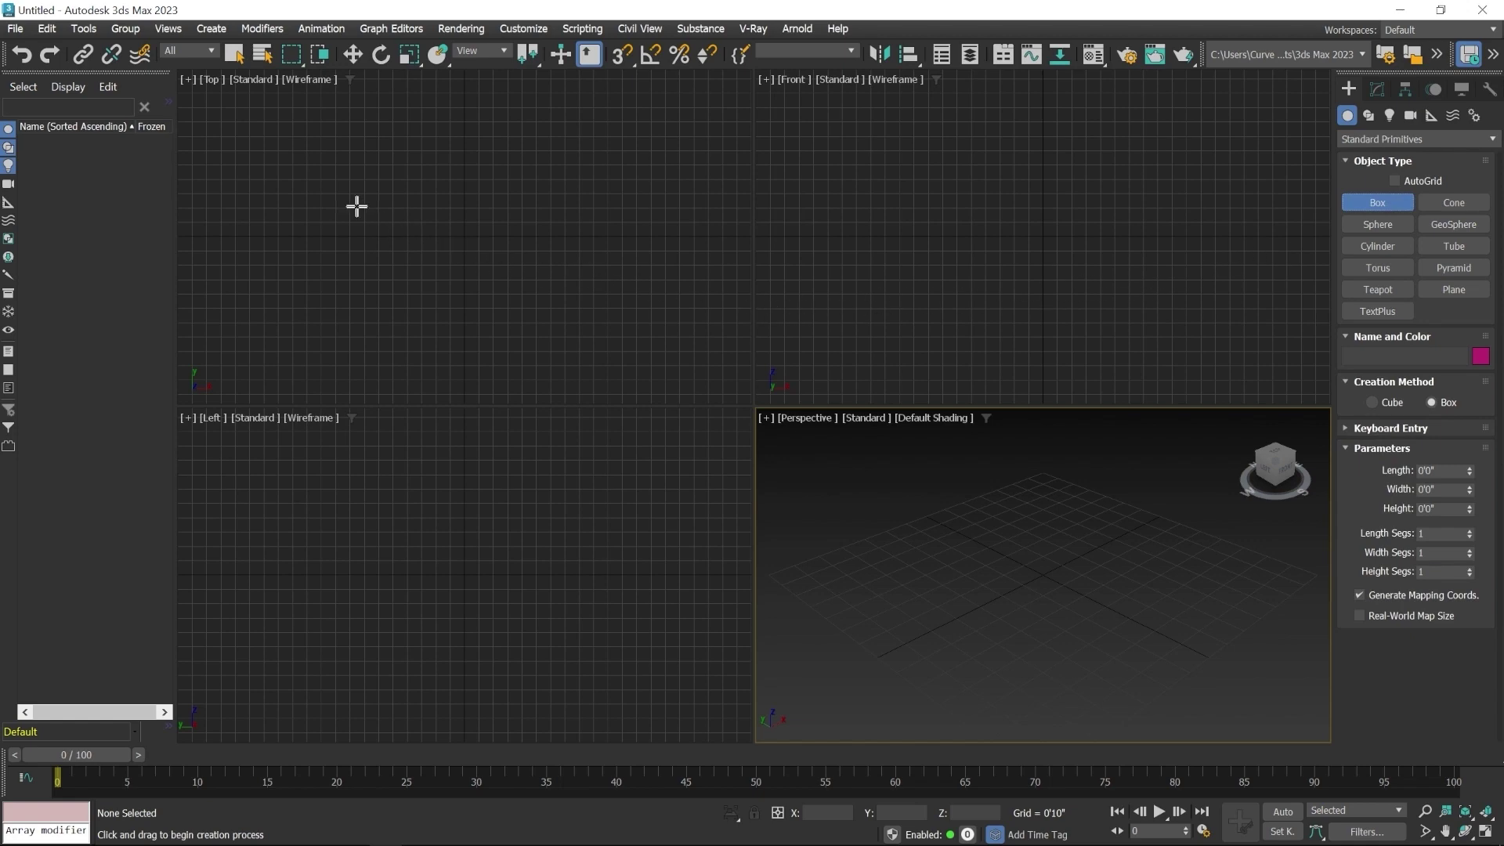
left_click_drag(370, 187, 511, 276)
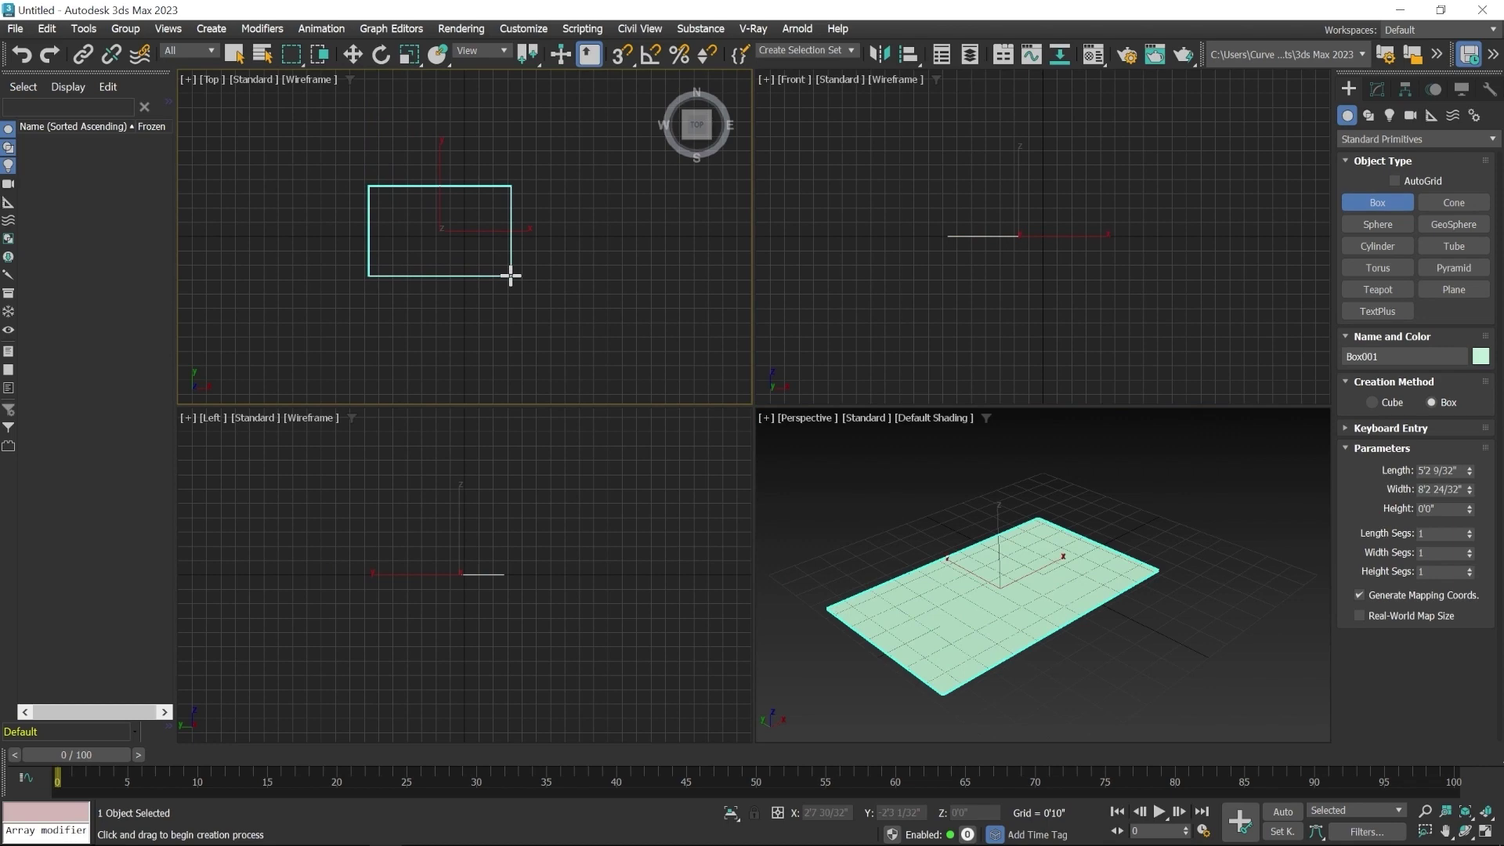
left_click_drag(511, 276, 511, 276)
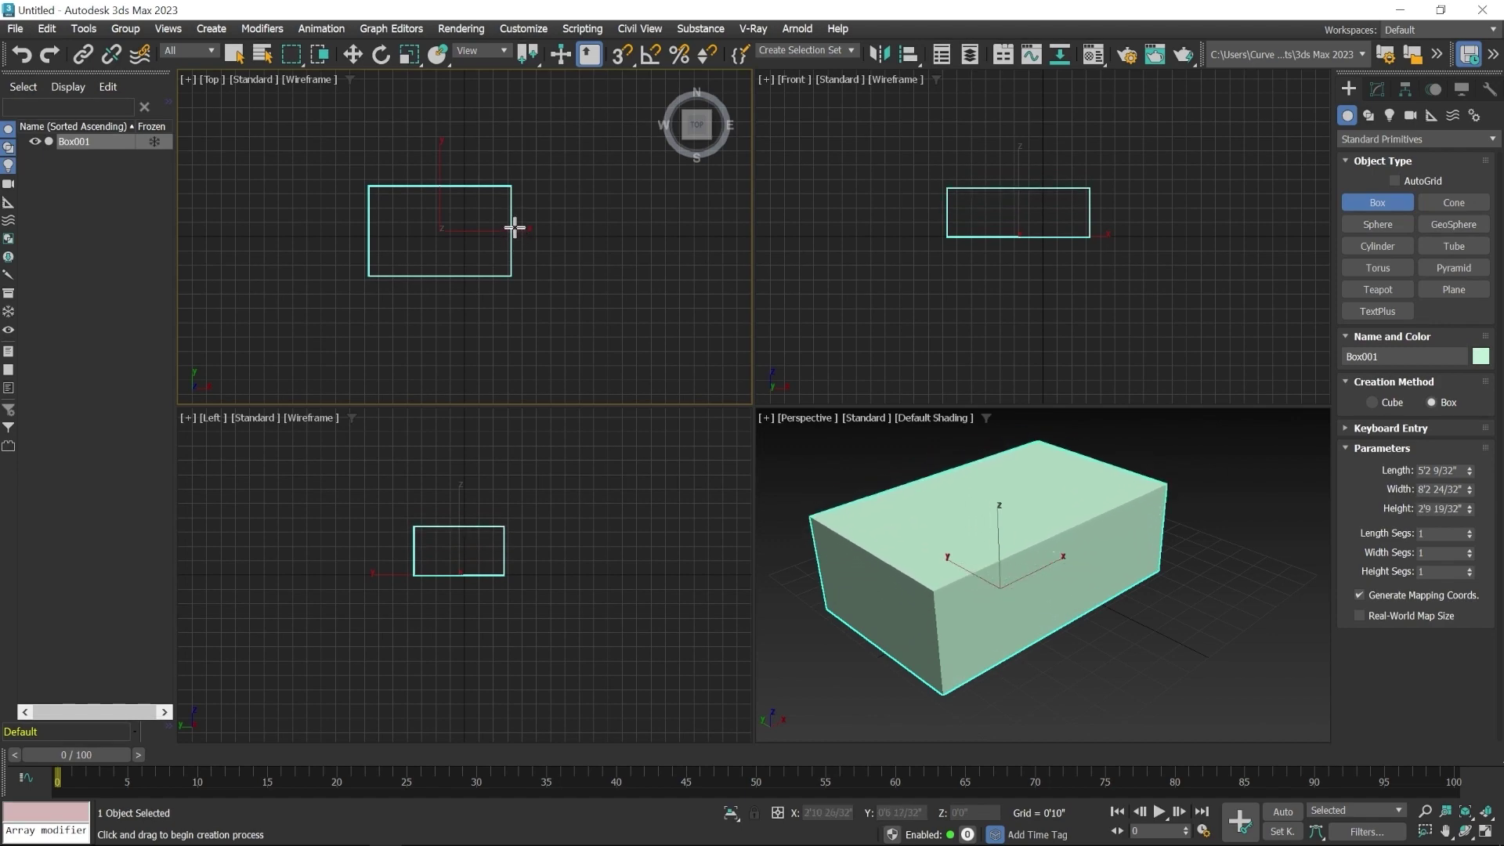
right_click(544, 258)
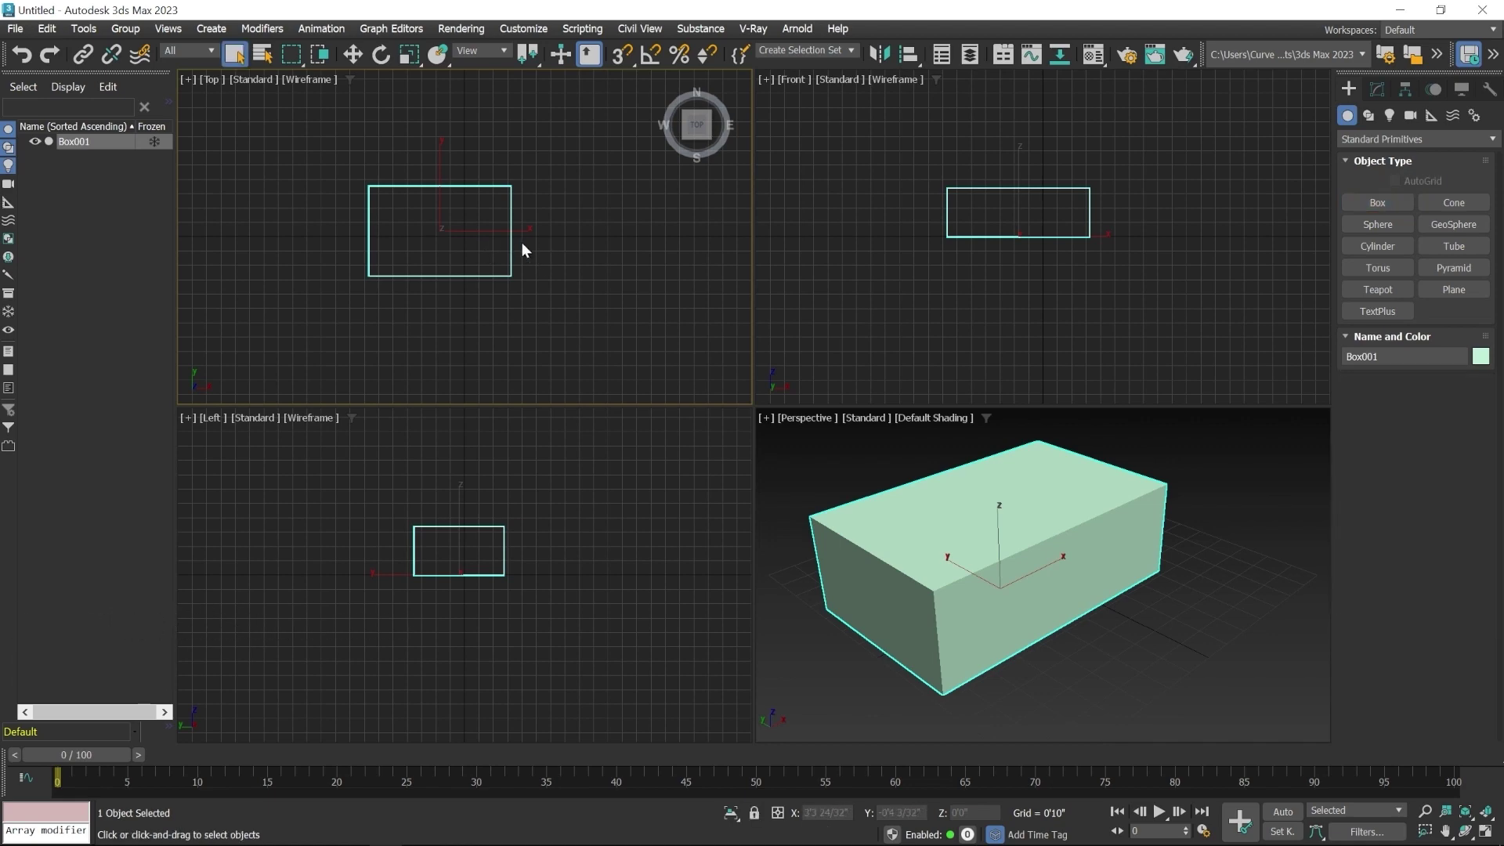
Select Box001 in the Scene Explorer list and hide it from all viewports.
left_click(566, 243)
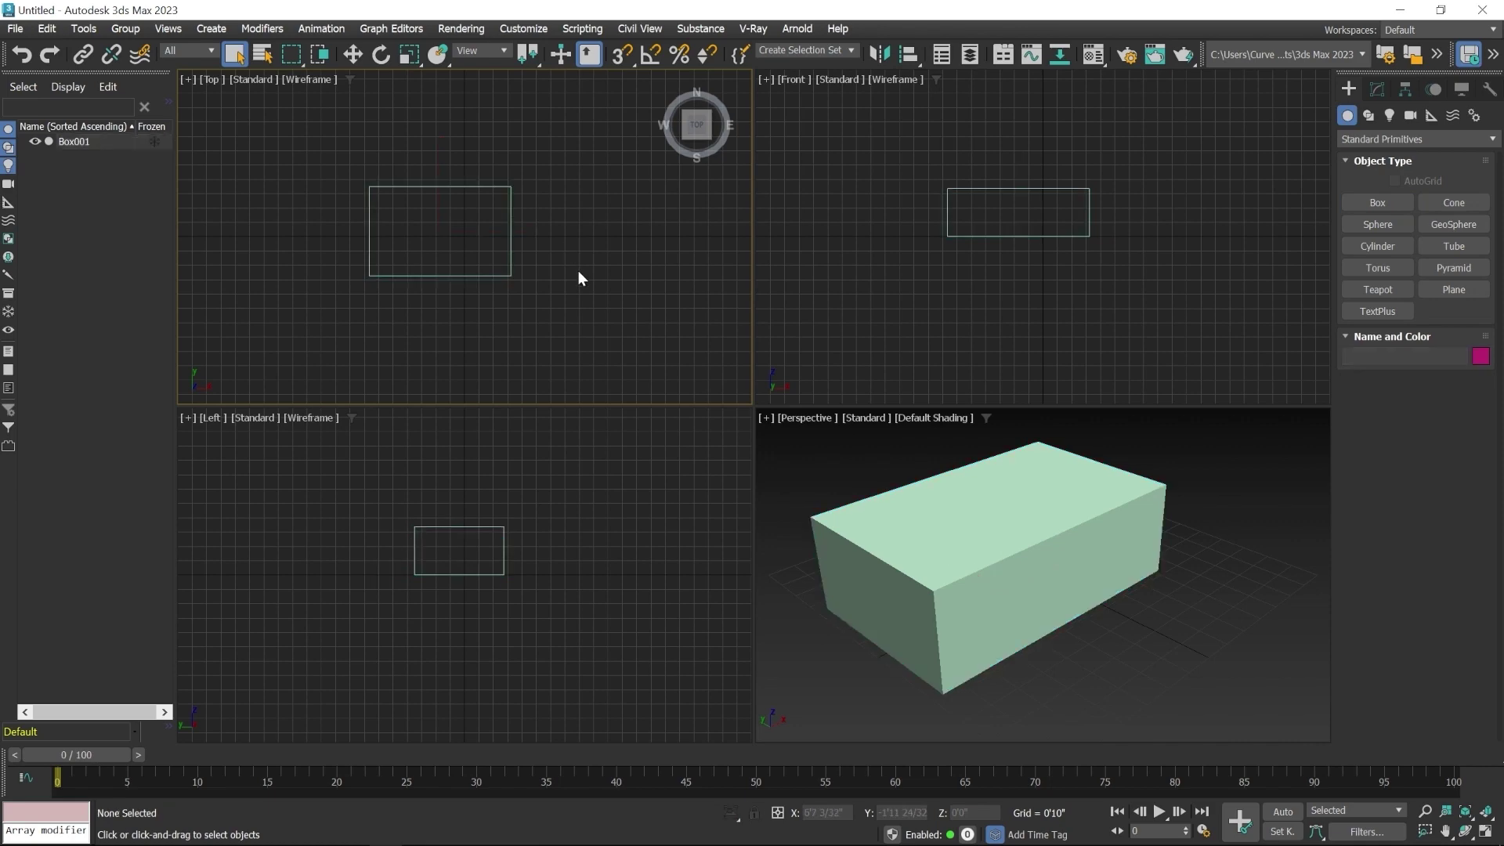
left_click(510, 245)
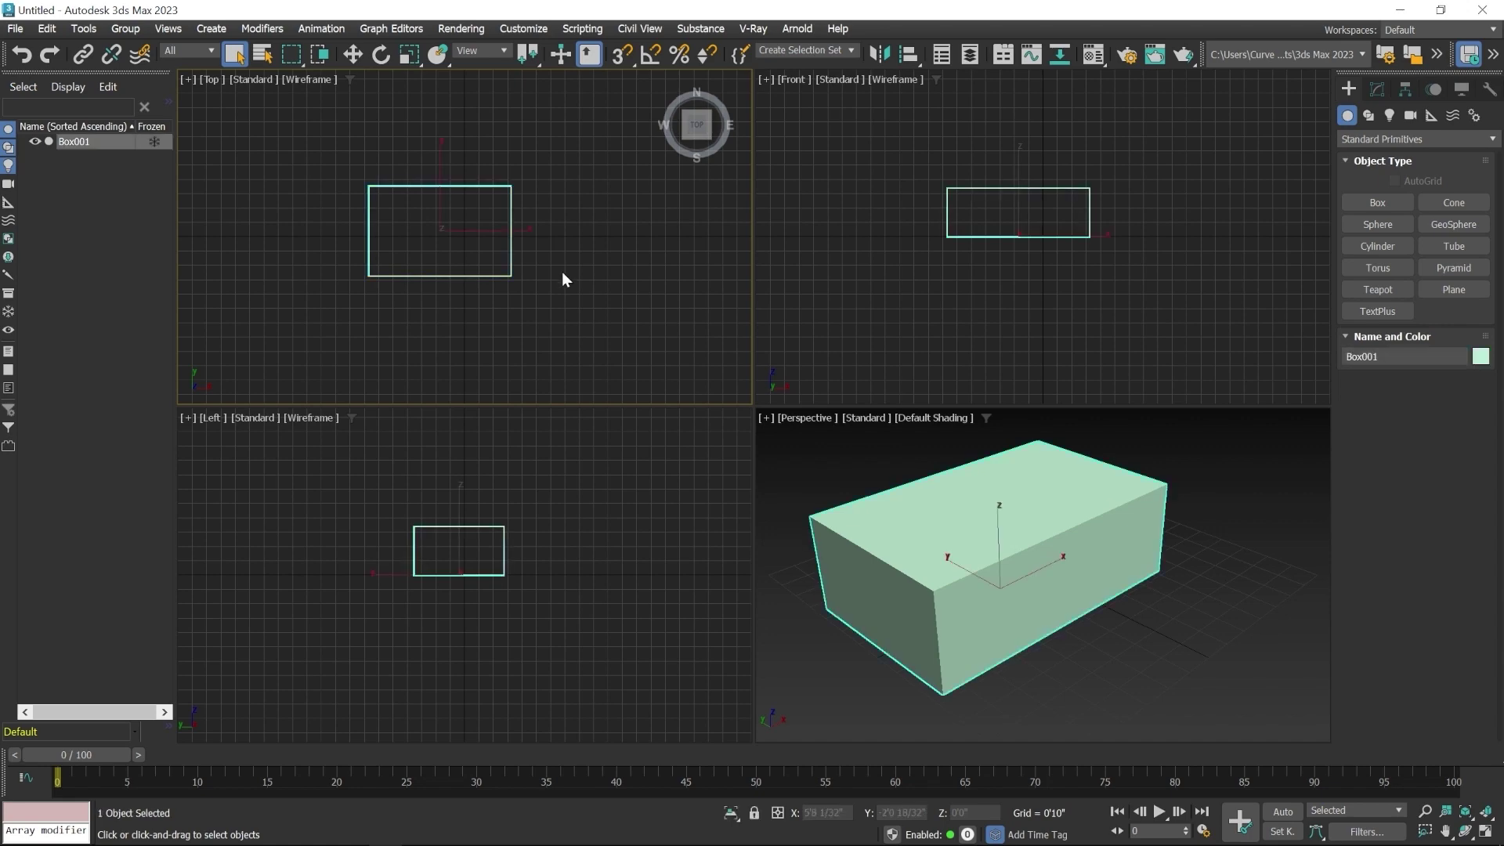
left_click(562, 259)
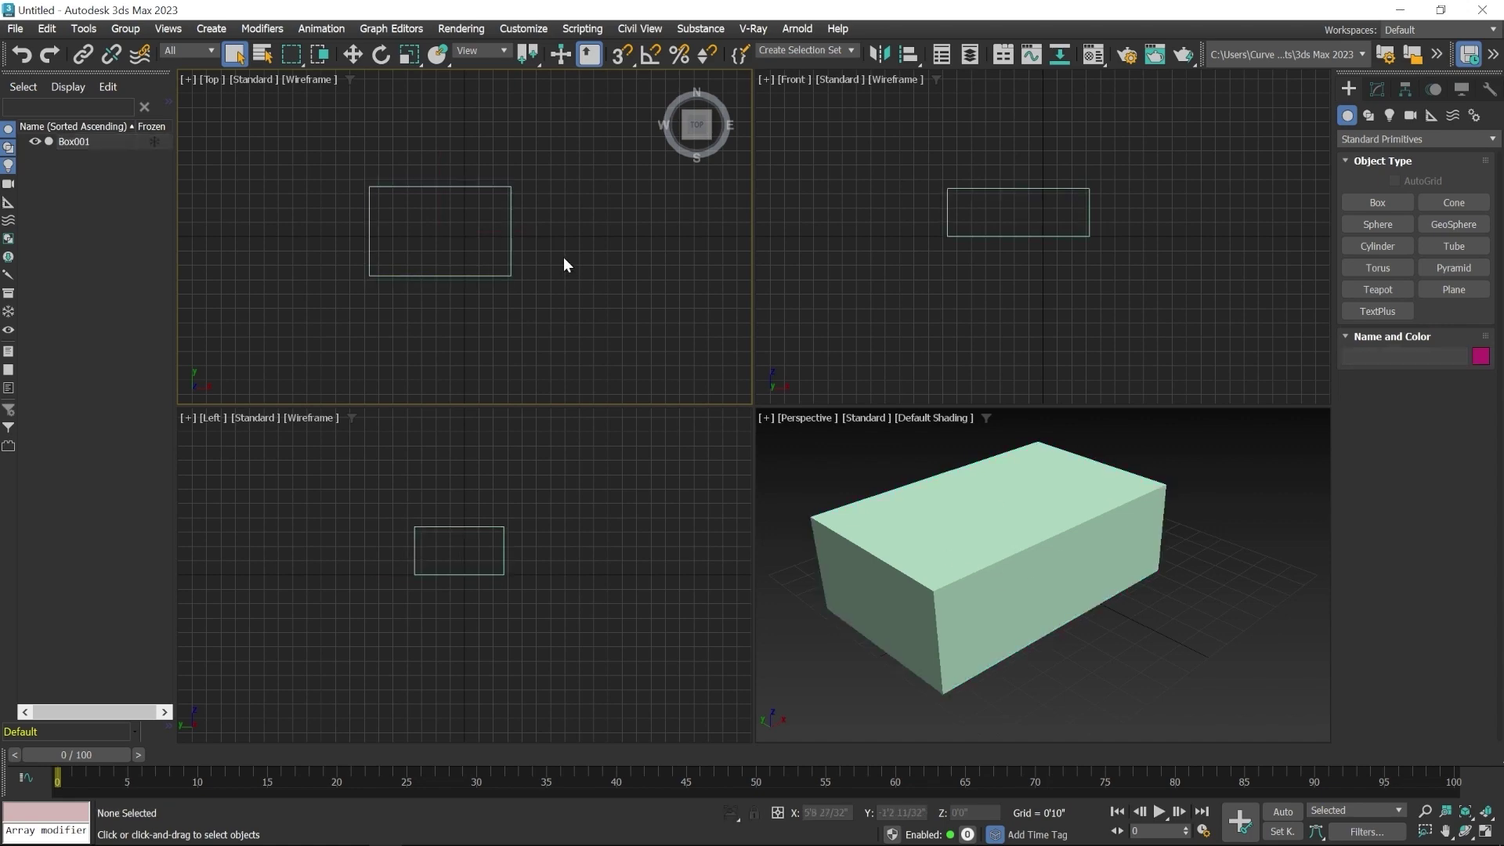
left_click(68, 141)
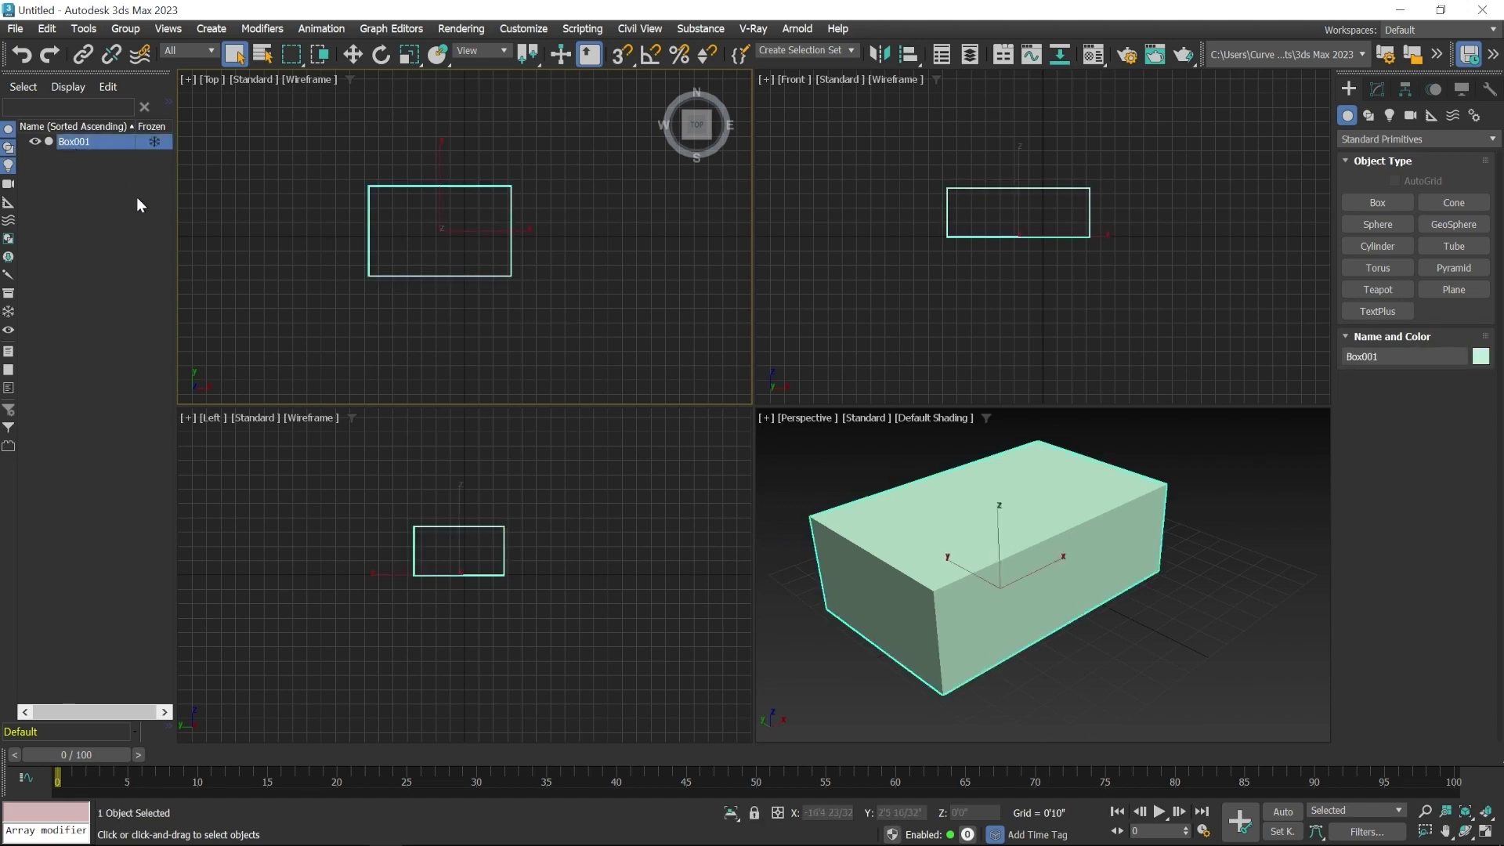
left_click(33, 141)
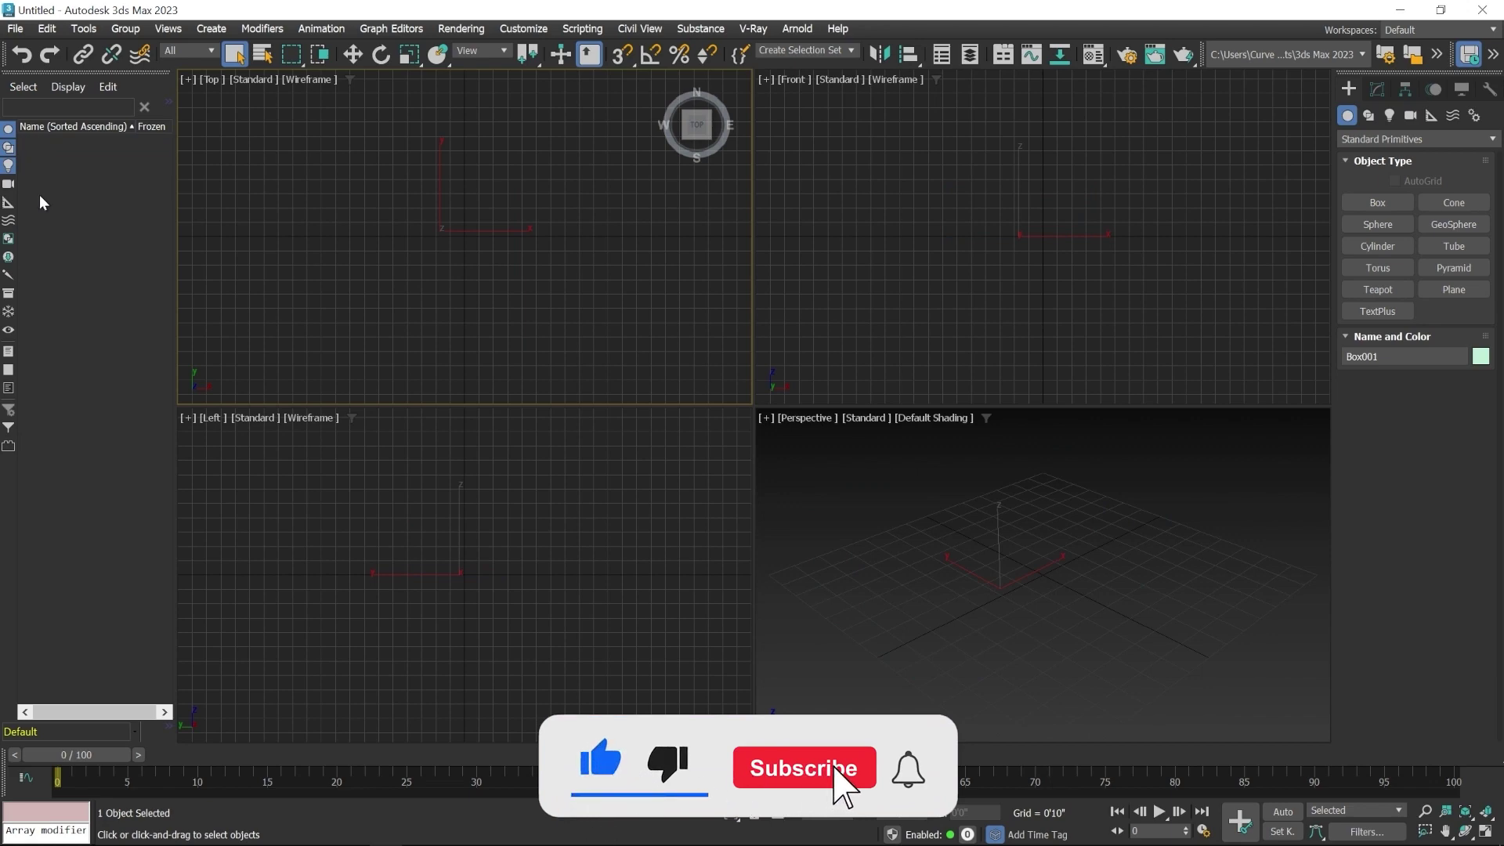
Use Unhide All from the Top viewport's quad menu so Box001 reappears.
right_click(390, 196)
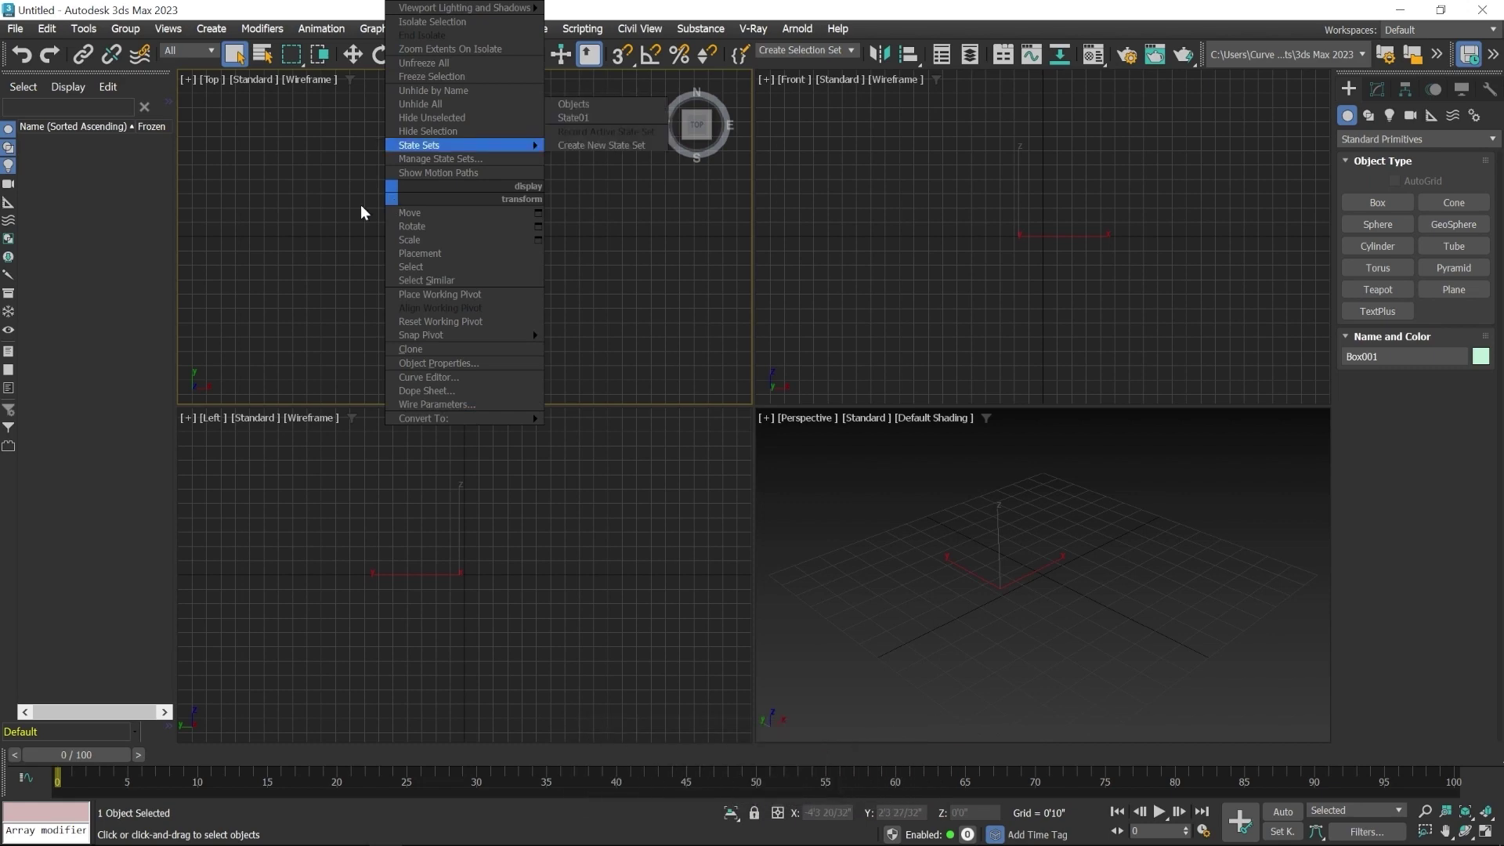
left_click(421, 106)
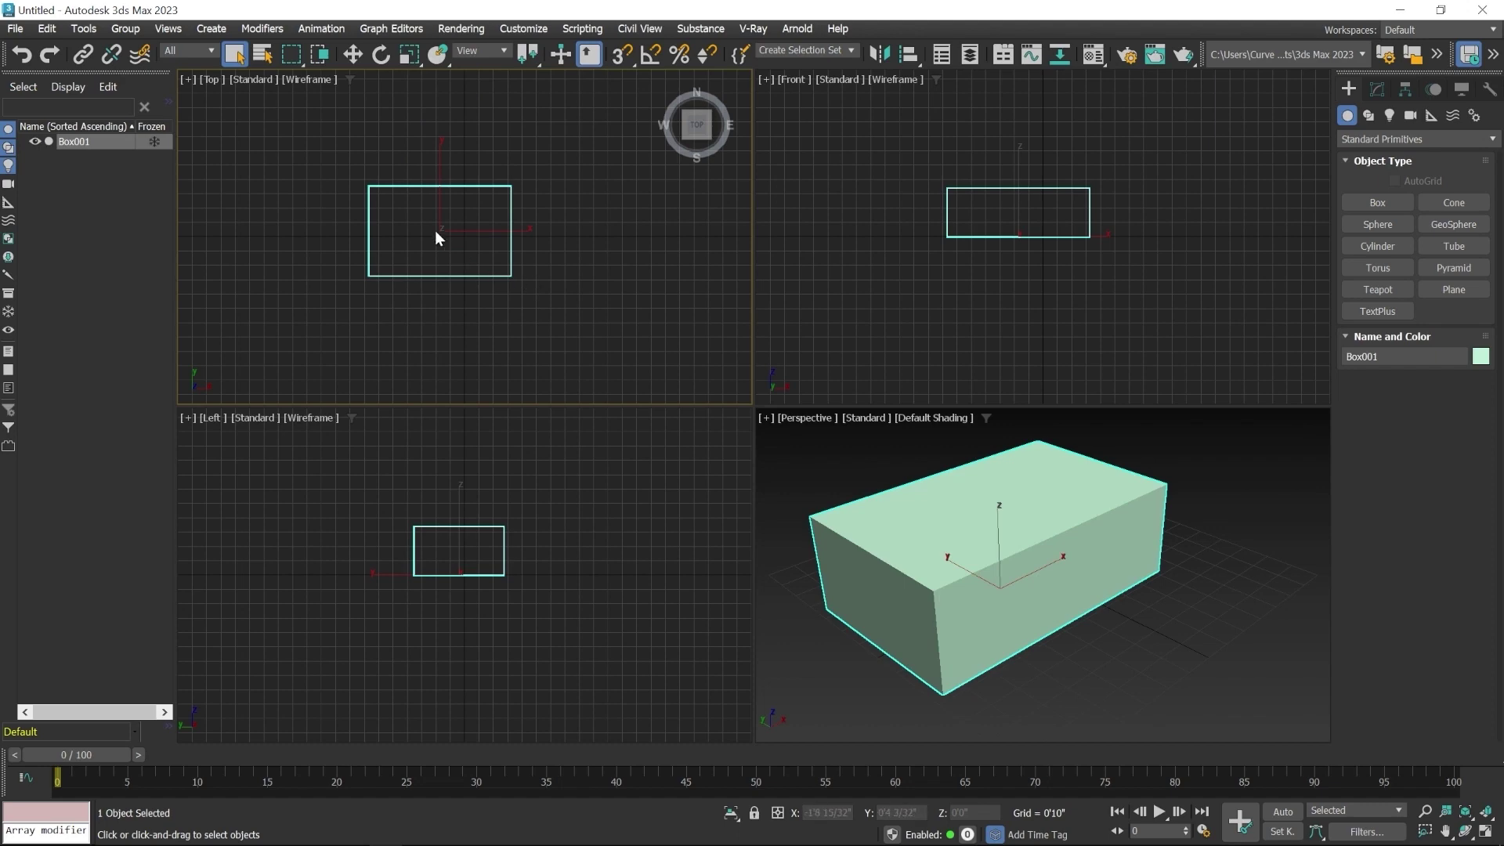
Switch from Select Object to the Select and Move tool on Box001.
left_click(234, 54)
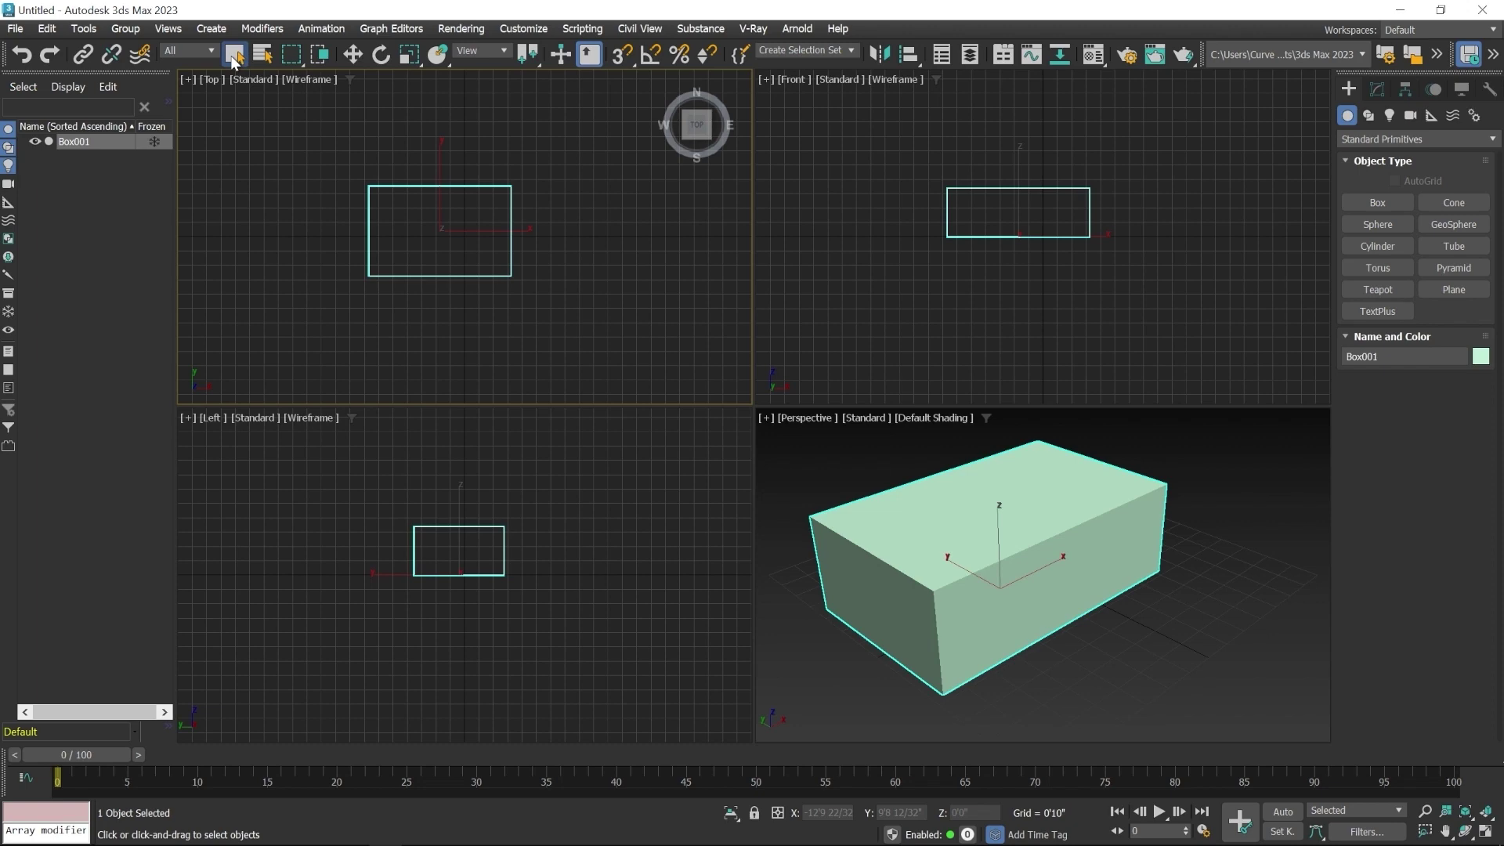
left_click(350, 54)
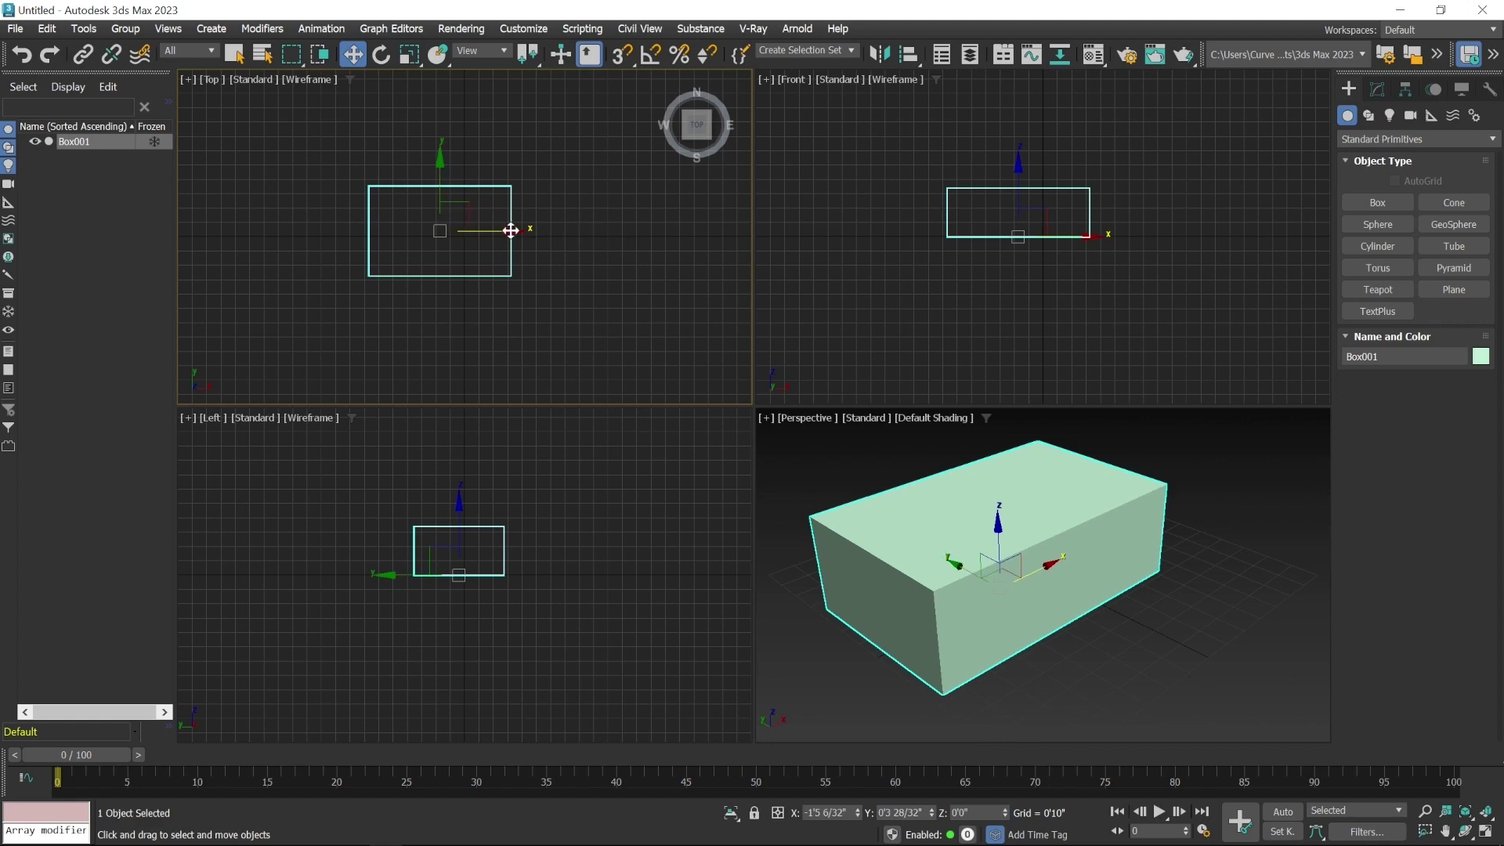
Drag Box001 in the Top and Left views to X 5'2 23/32", Y 2'0 24/32", Z 0'4 3/32".
left_click_drag(510, 231, 614, 228)
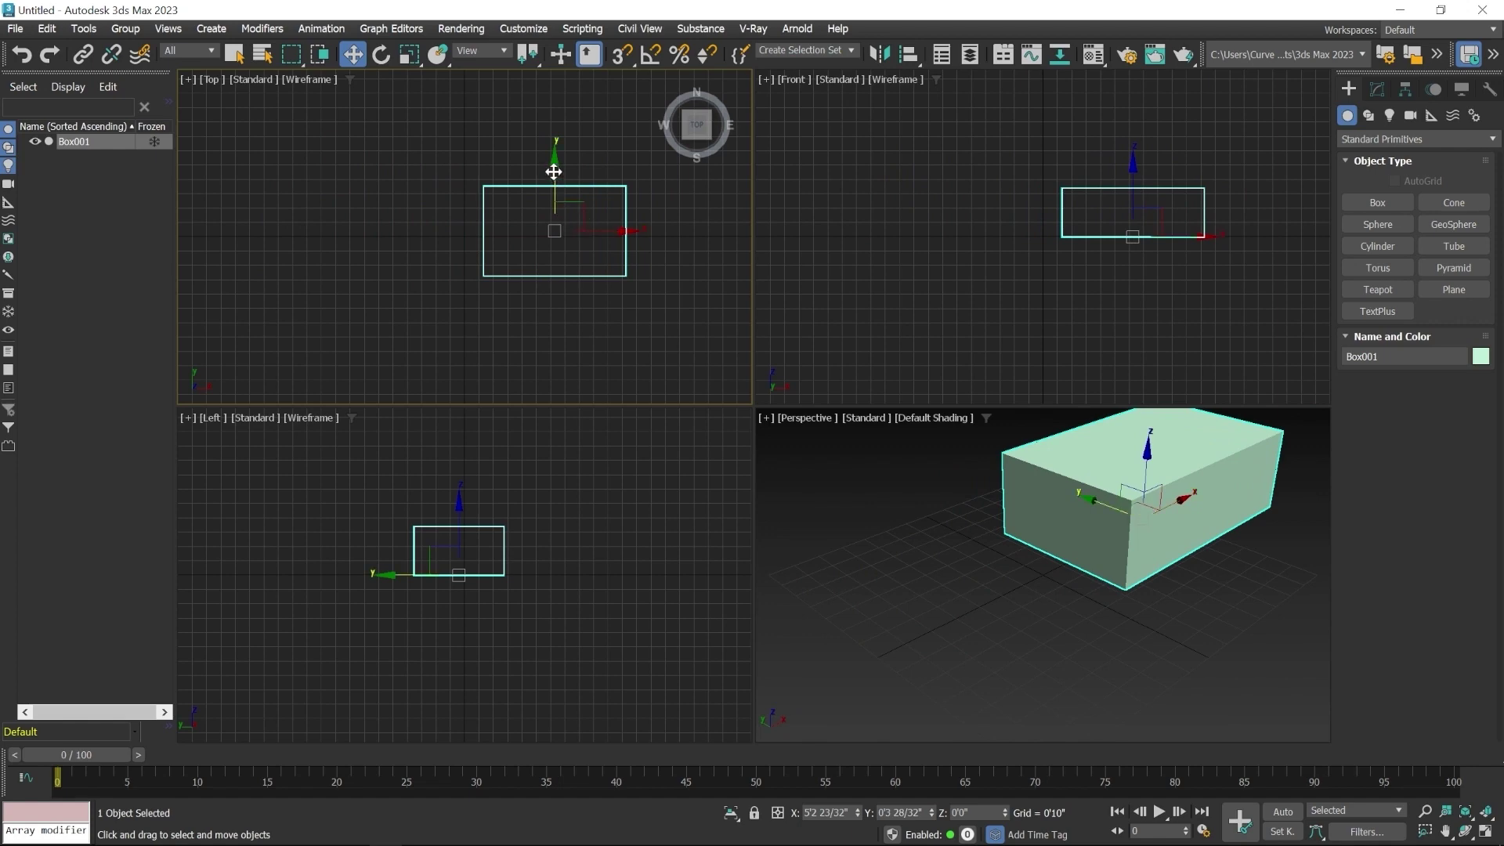
left_click_drag(553, 171, 557, 125)
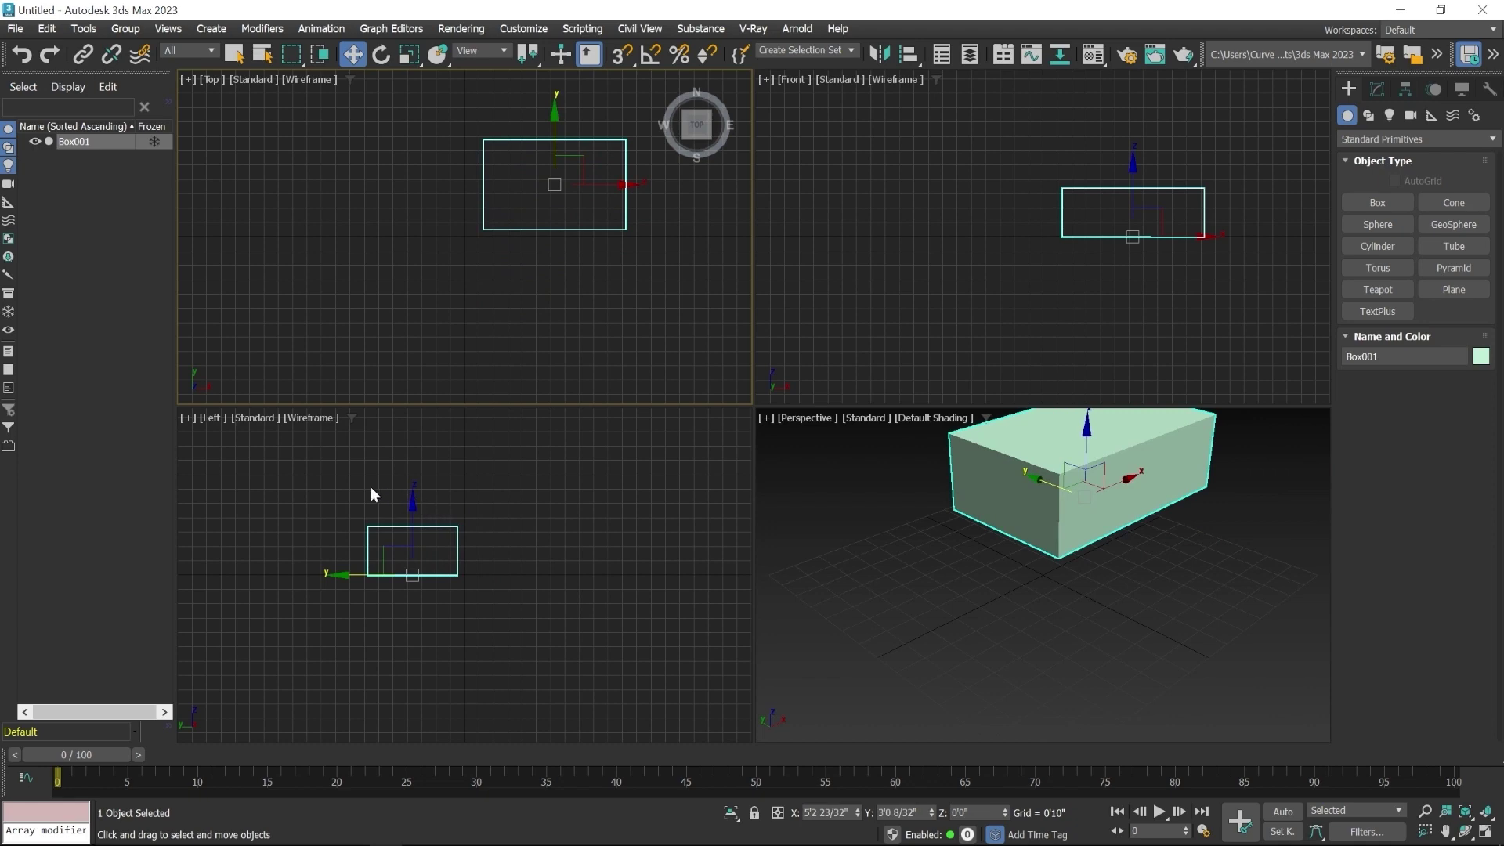
middle_click(327, 496)
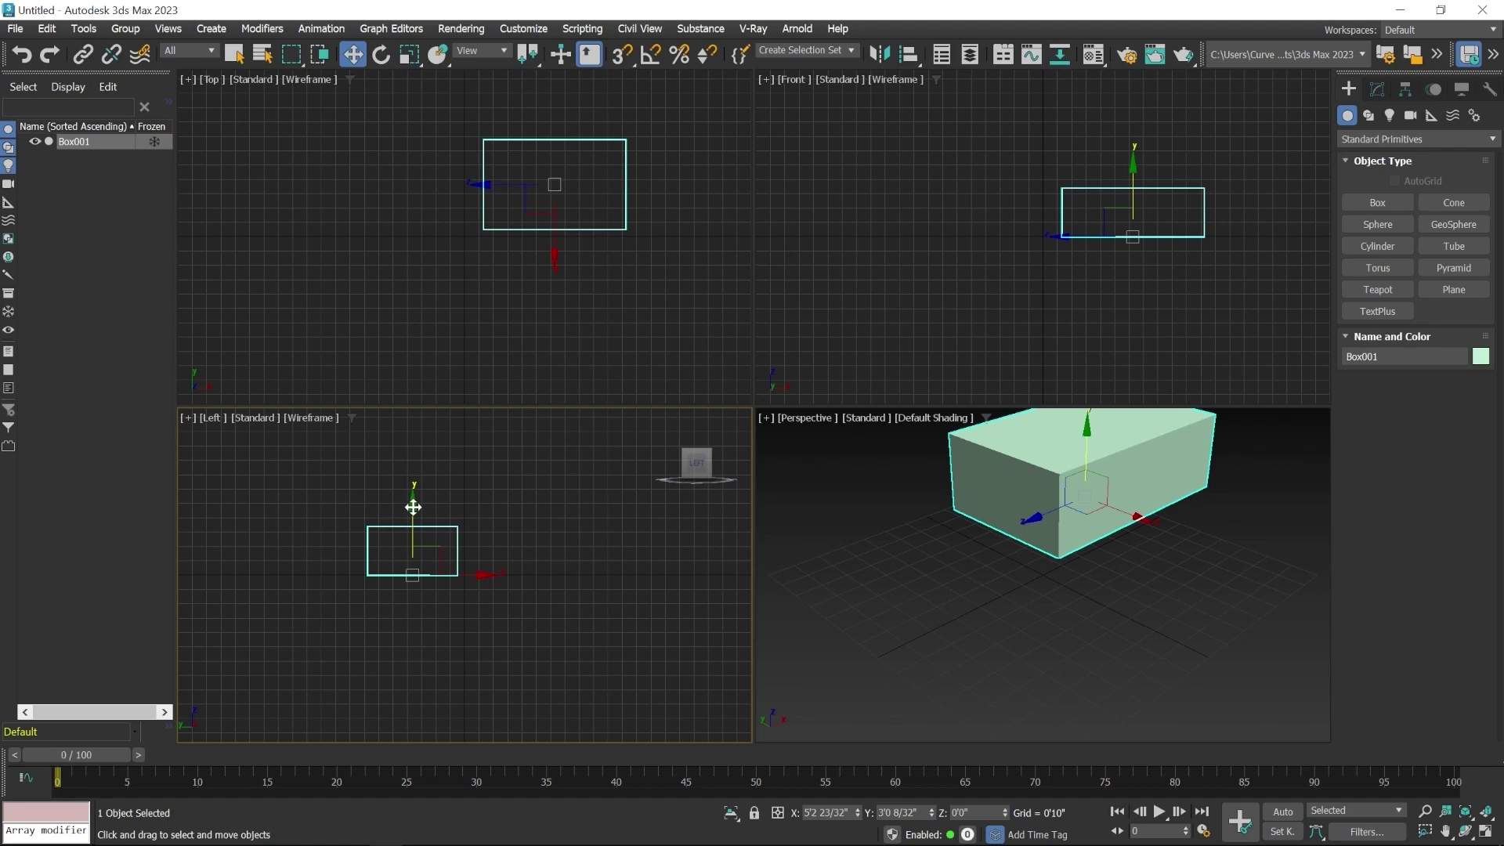
mouse_move(413, 508)
left_mouse_down()
mouse_move(408, 448)
mouse_move(427, 603)
mouse_move(426, 448)
mouse_move(425, 508)
left_mouse_up()
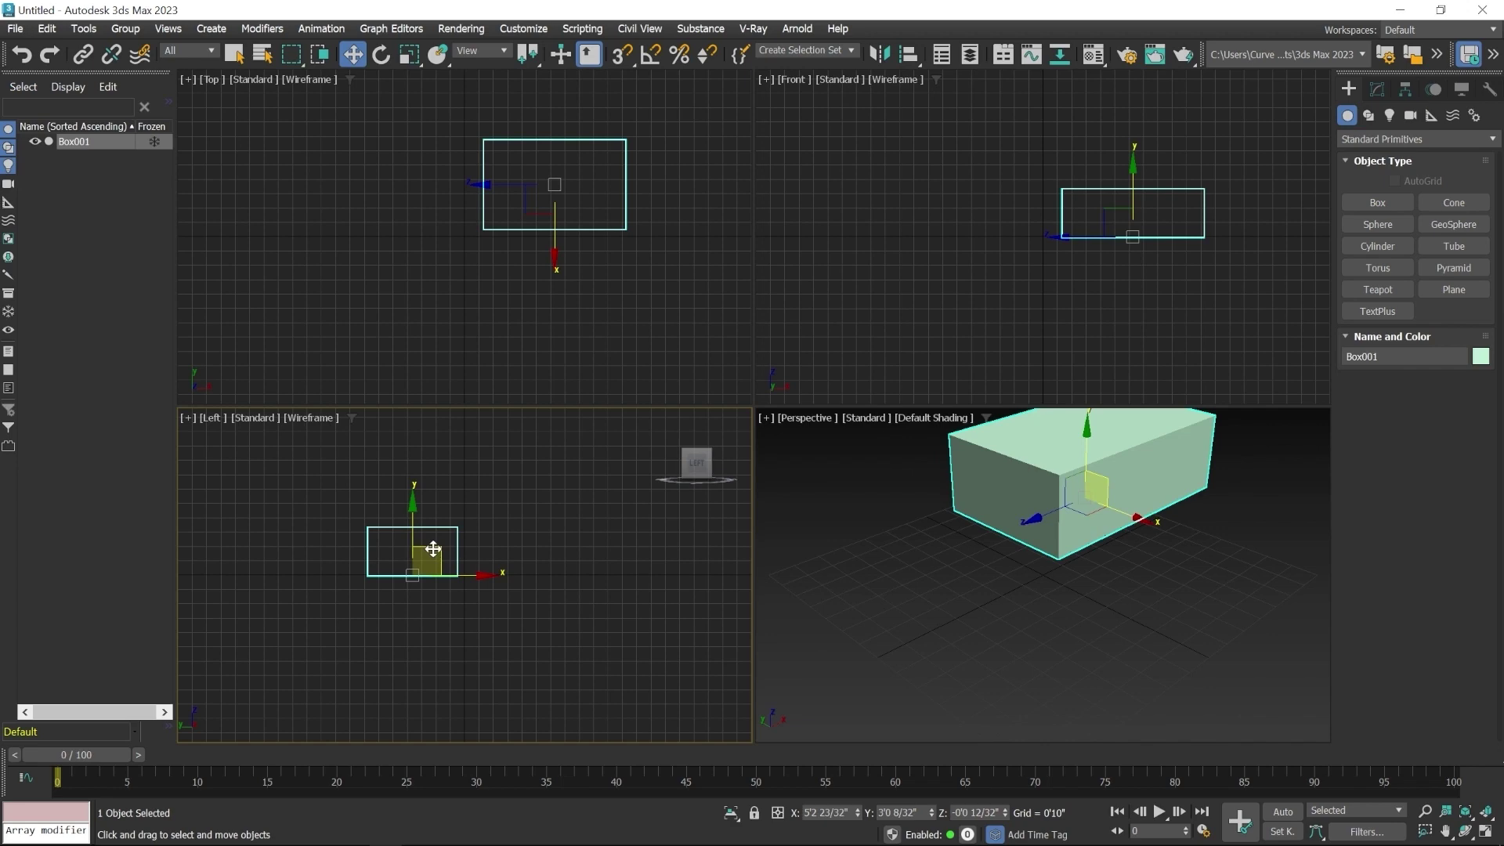
left_click_drag(433, 549, 454, 535)
left_click_drag(452, 479, 450, 542)
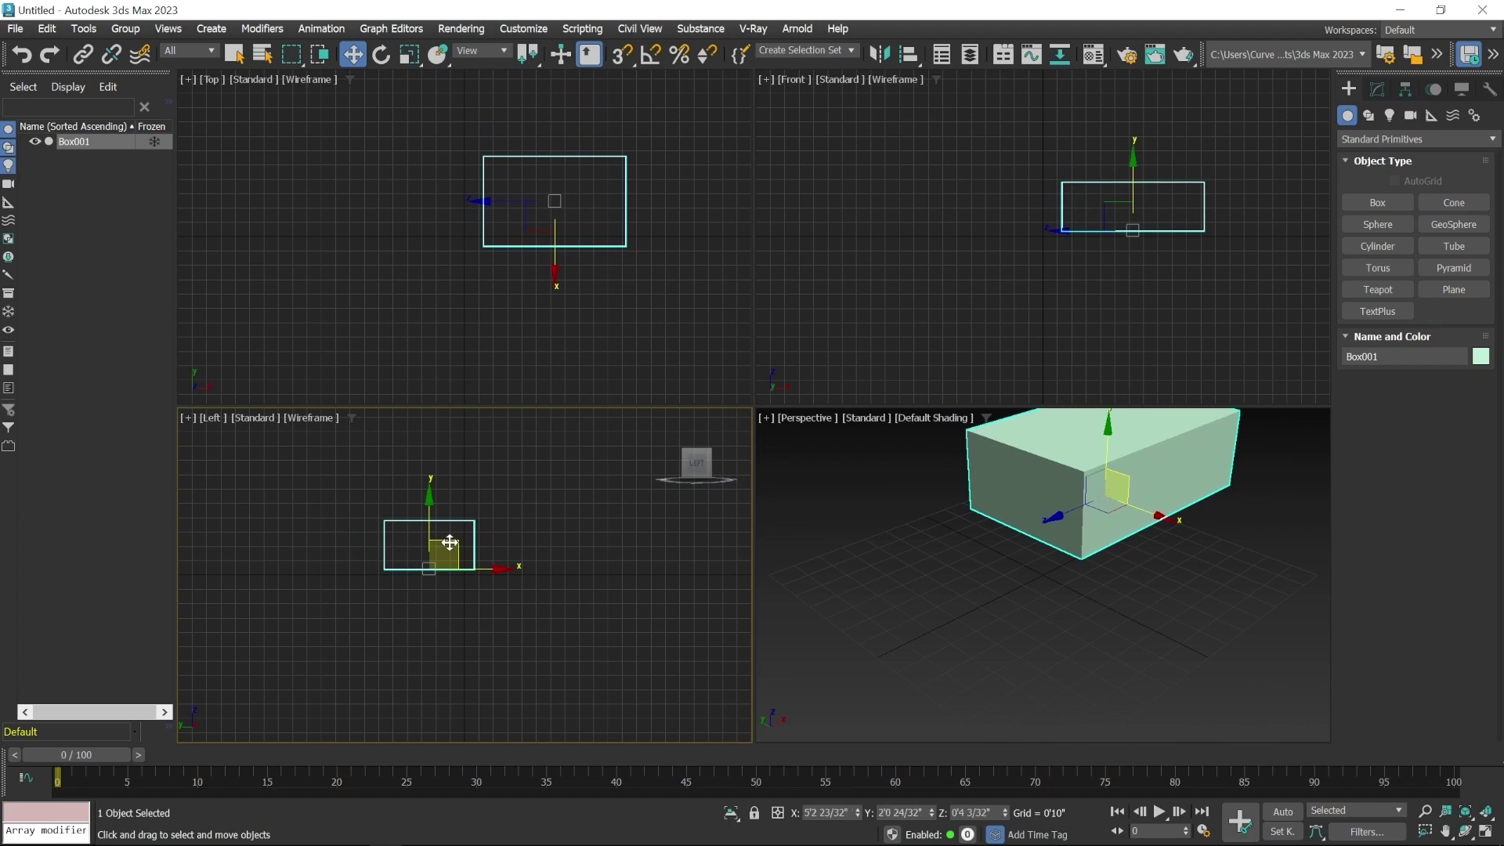
middle_click(328, 204)
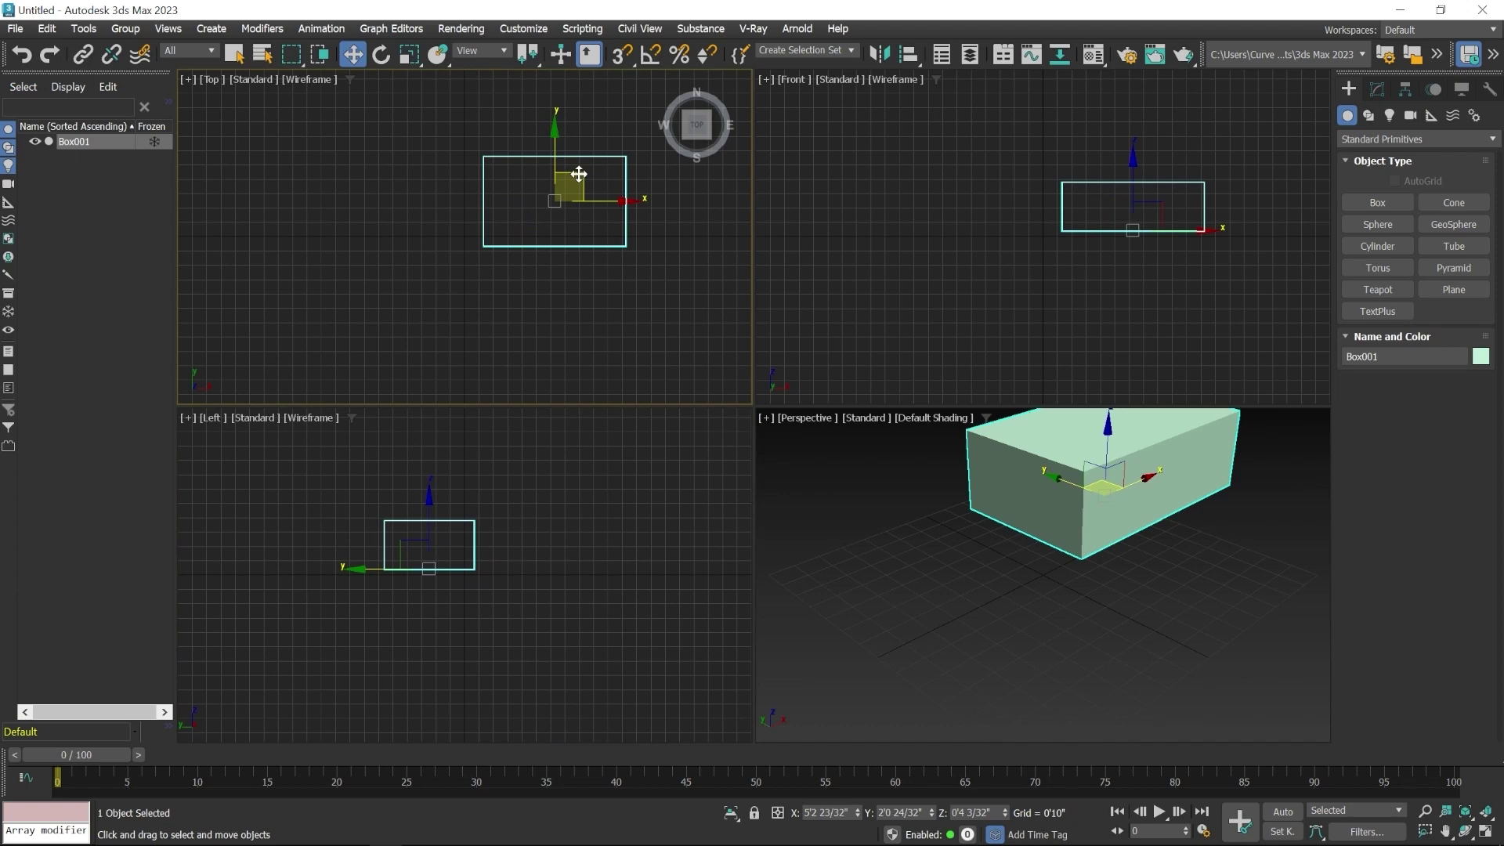
Reposition Box001 via its XY handle and the status-bar spinners to X -1'7 9/32", Y 1'6 31/32".
left_click_drag(579, 173, 459, 224)
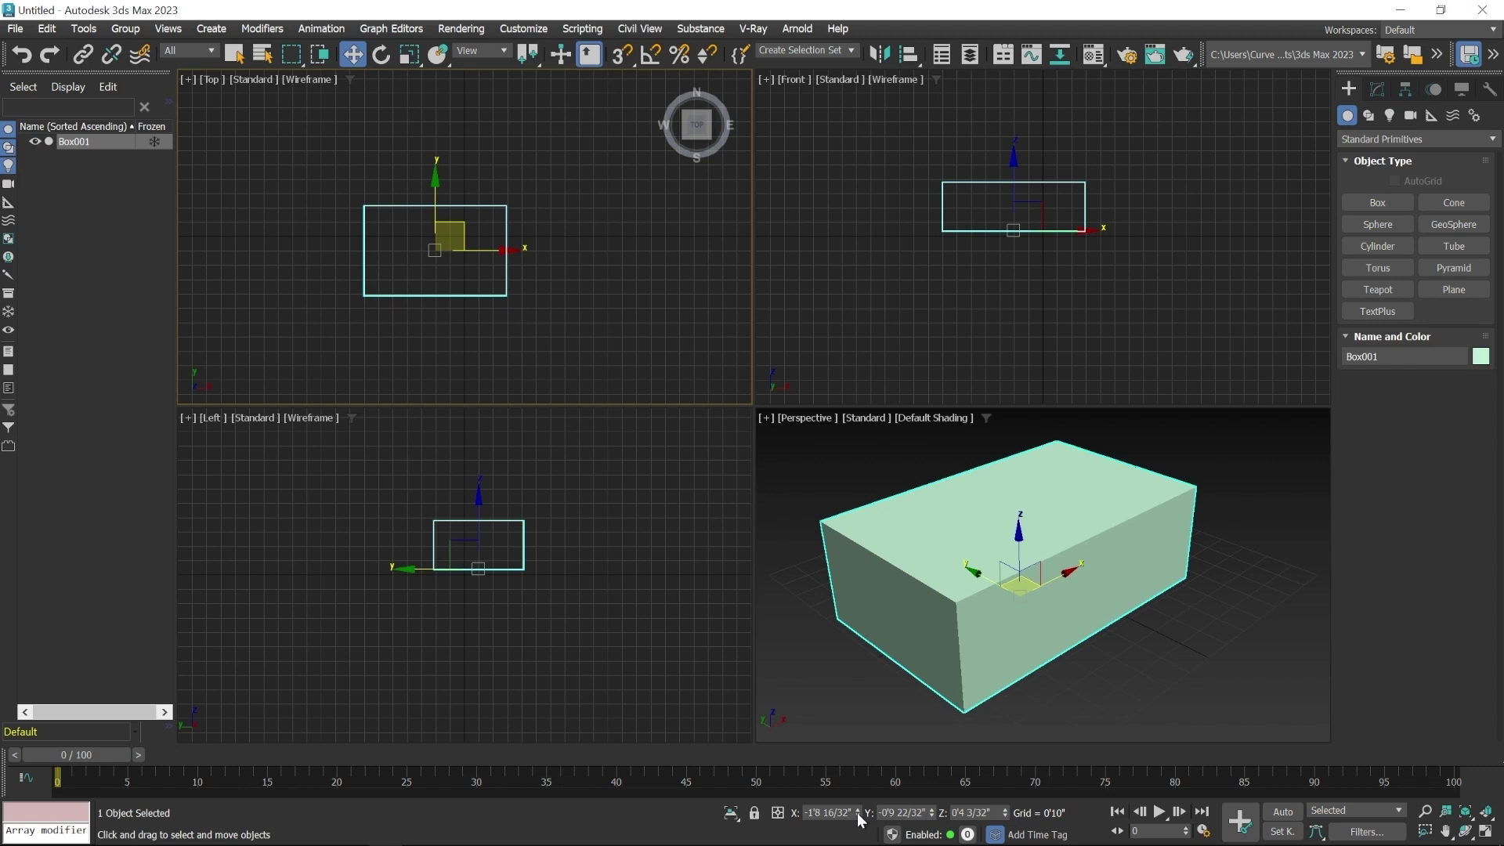
mouse_move(860, 819)
left_mouse_down()
mouse_move(876, 614)
mouse_move(867, 826)
mouse_move(883, 698)
mouse_move(880, 745)
mouse_move(861, 817)
left_mouse_up()
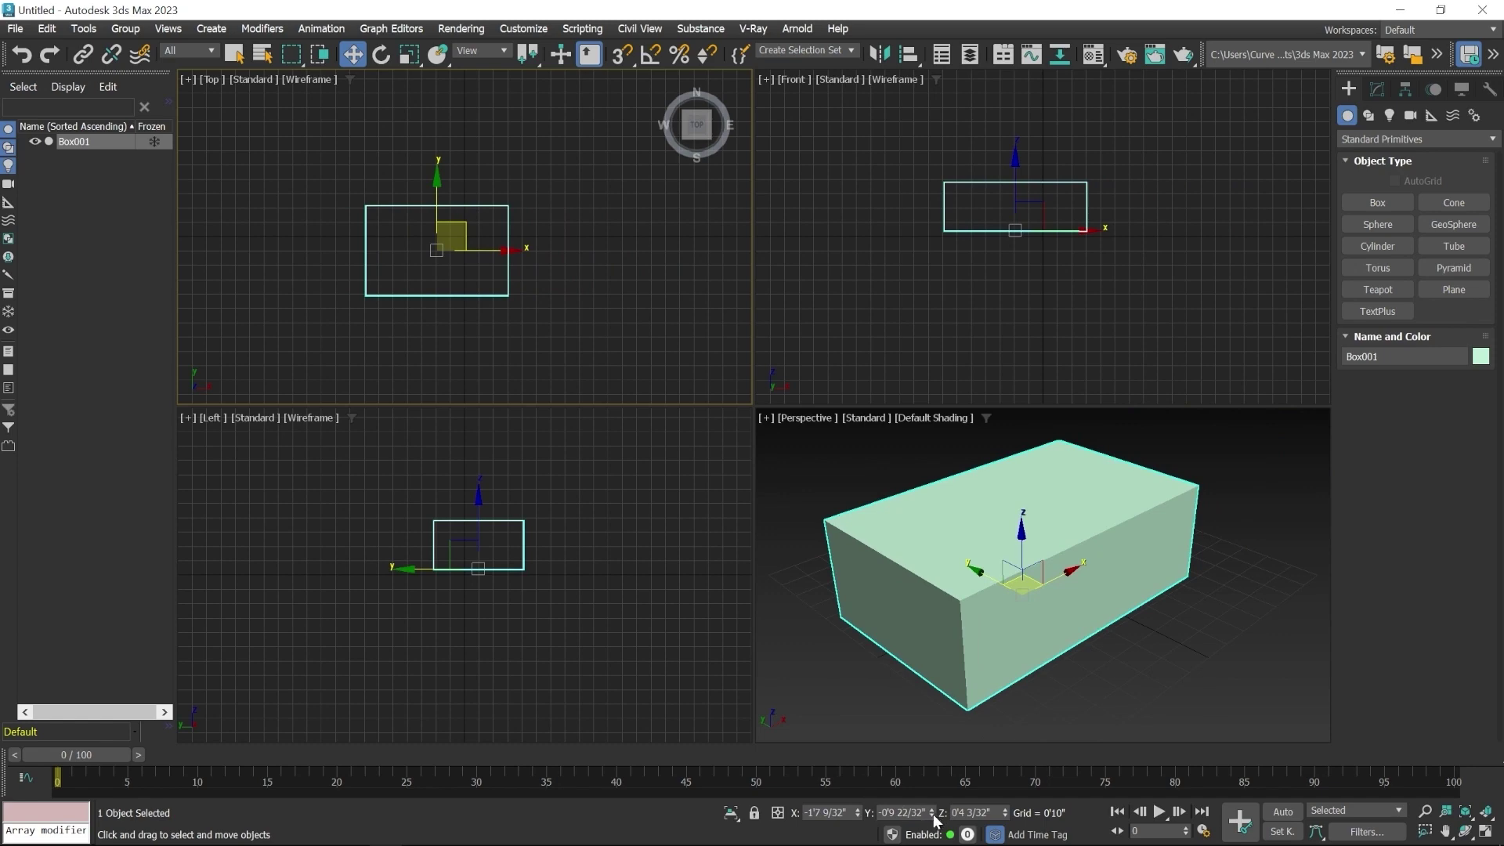
mouse_move(934, 817)
left_mouse_down()
mouse_move(939, 751)
mouse_move(950, 818)
left_mouse_up()
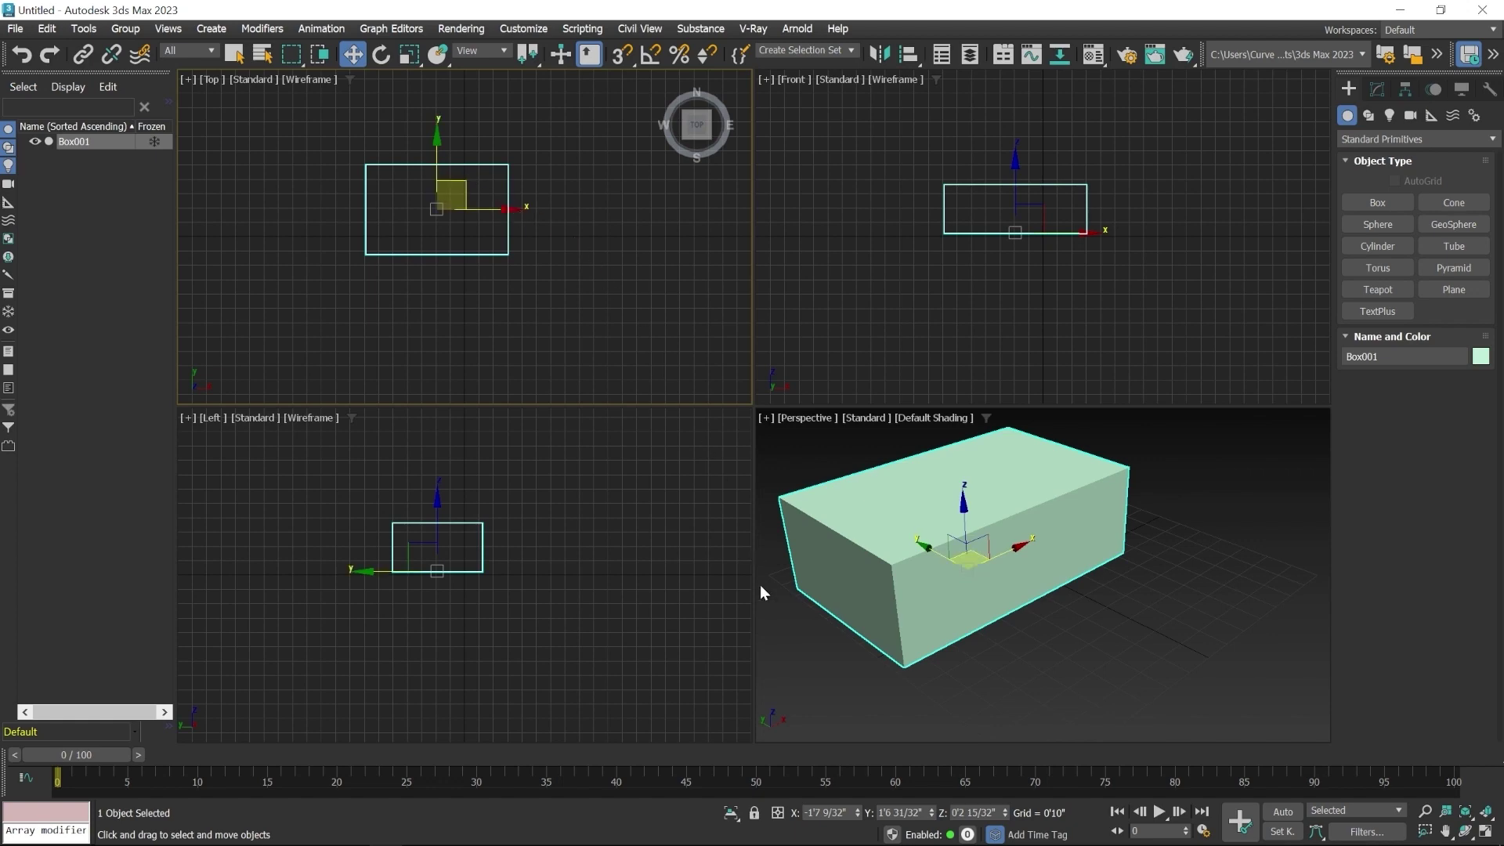
Reset Box001's X and Y coordinates to 0'0", keeping Z at 0'2 15/32", and activate Select and Rotate.
right_click(857, 813)
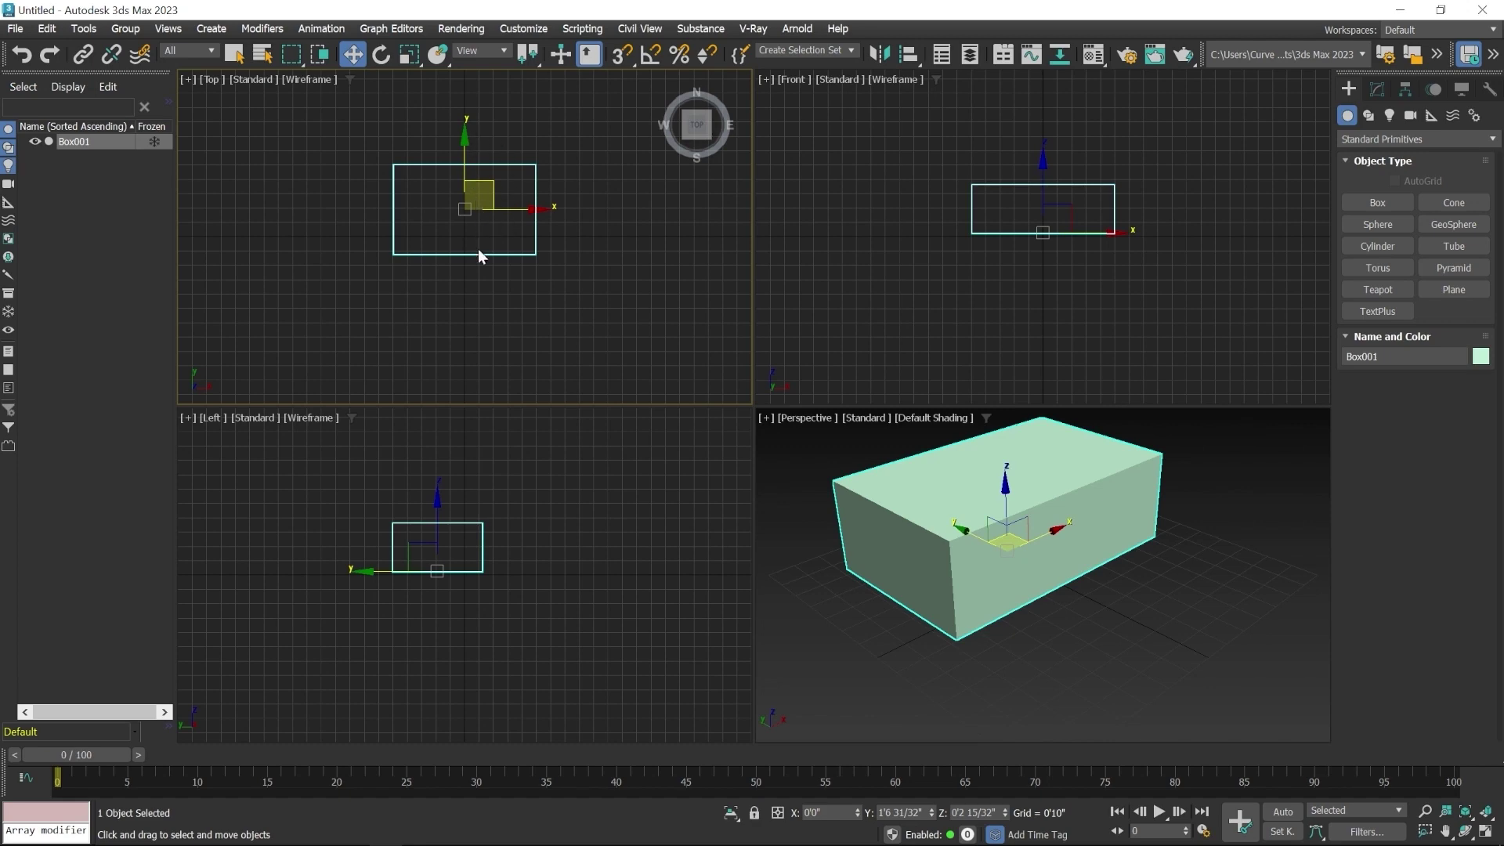
right_click(931, 813)
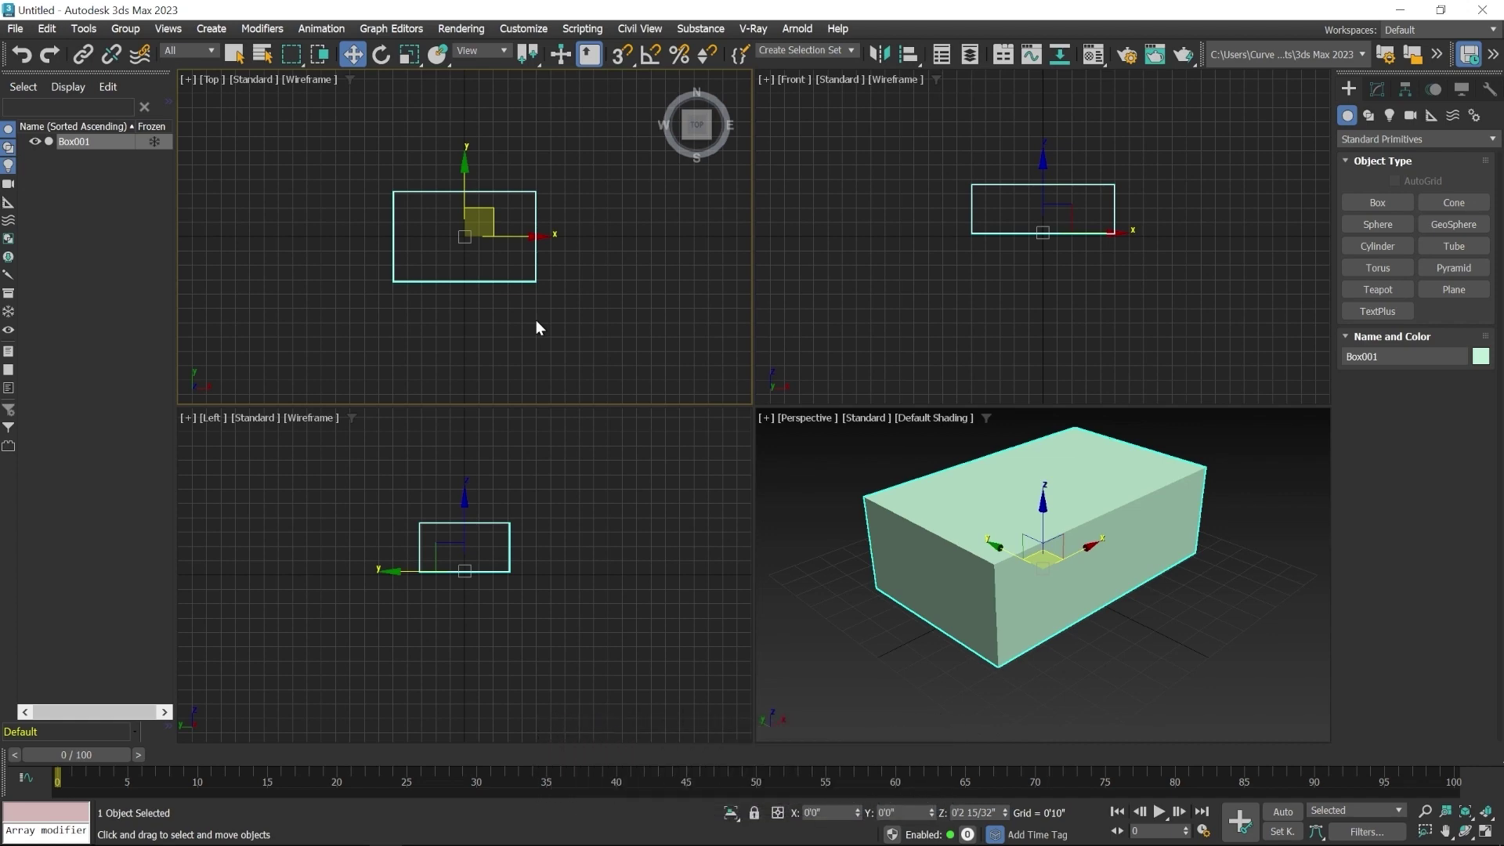
mouse_move(854, 604)
middle_mouse_down("alt")
mouse_move(881, 630)
mouse_move(917, 604)
mouse_move(925, 572)
mouse_move(834, 612)
middle_mouse_up("alt")
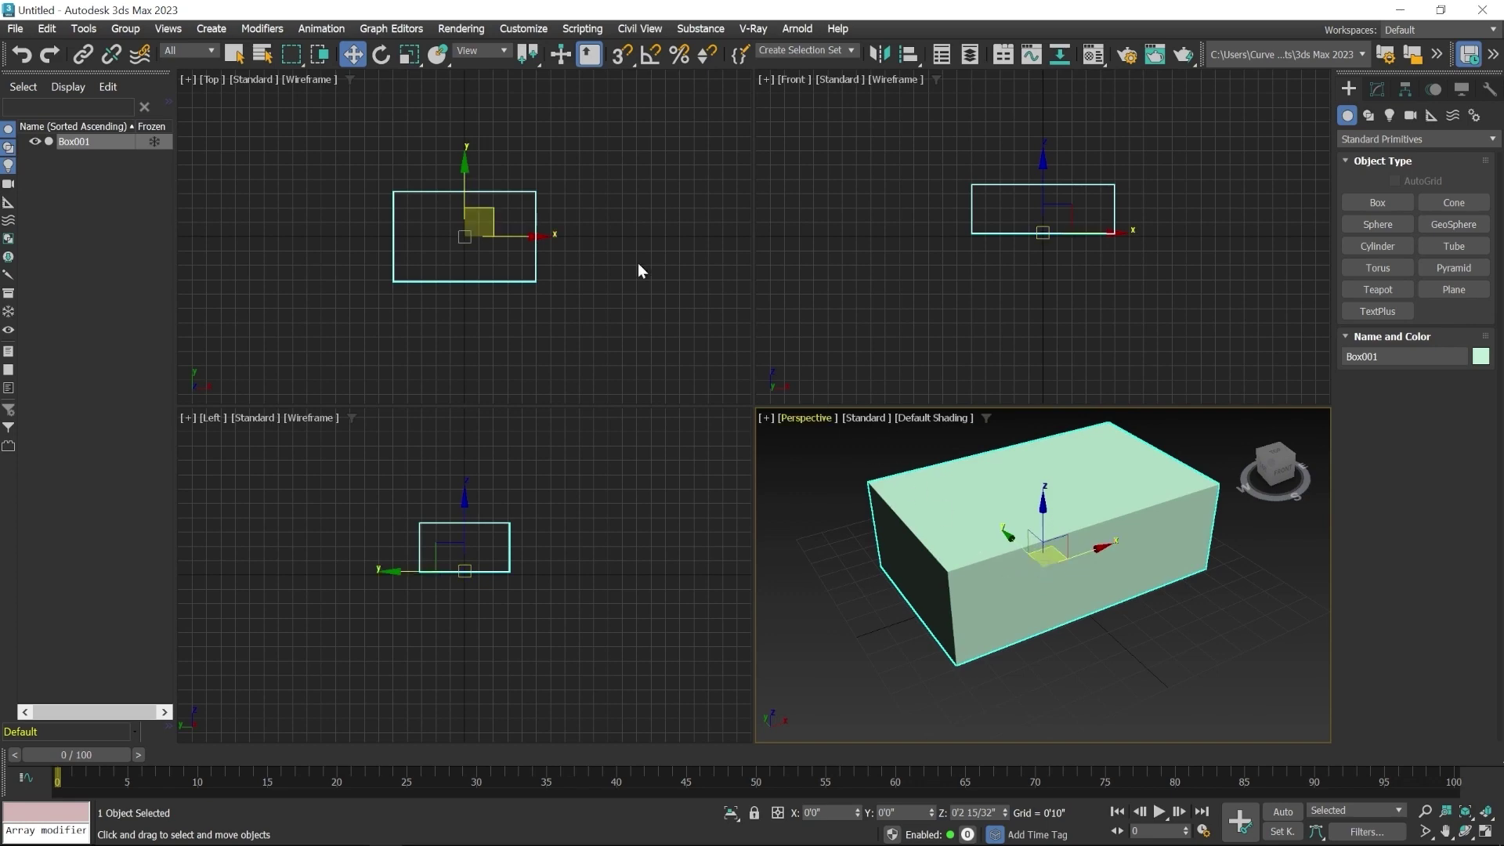
left_click(380, 55)
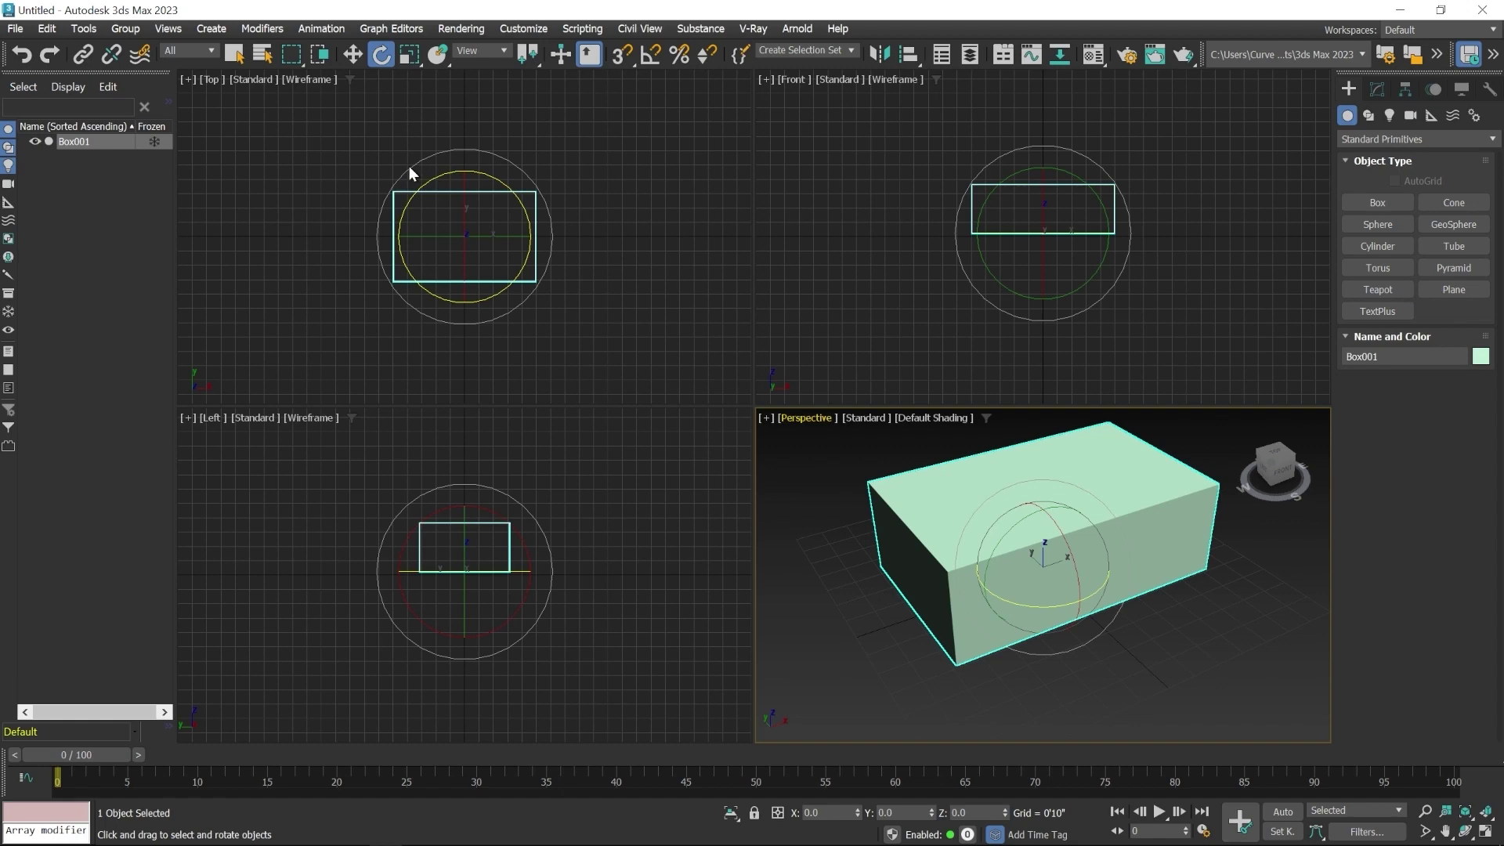
middle_click(349, 171)
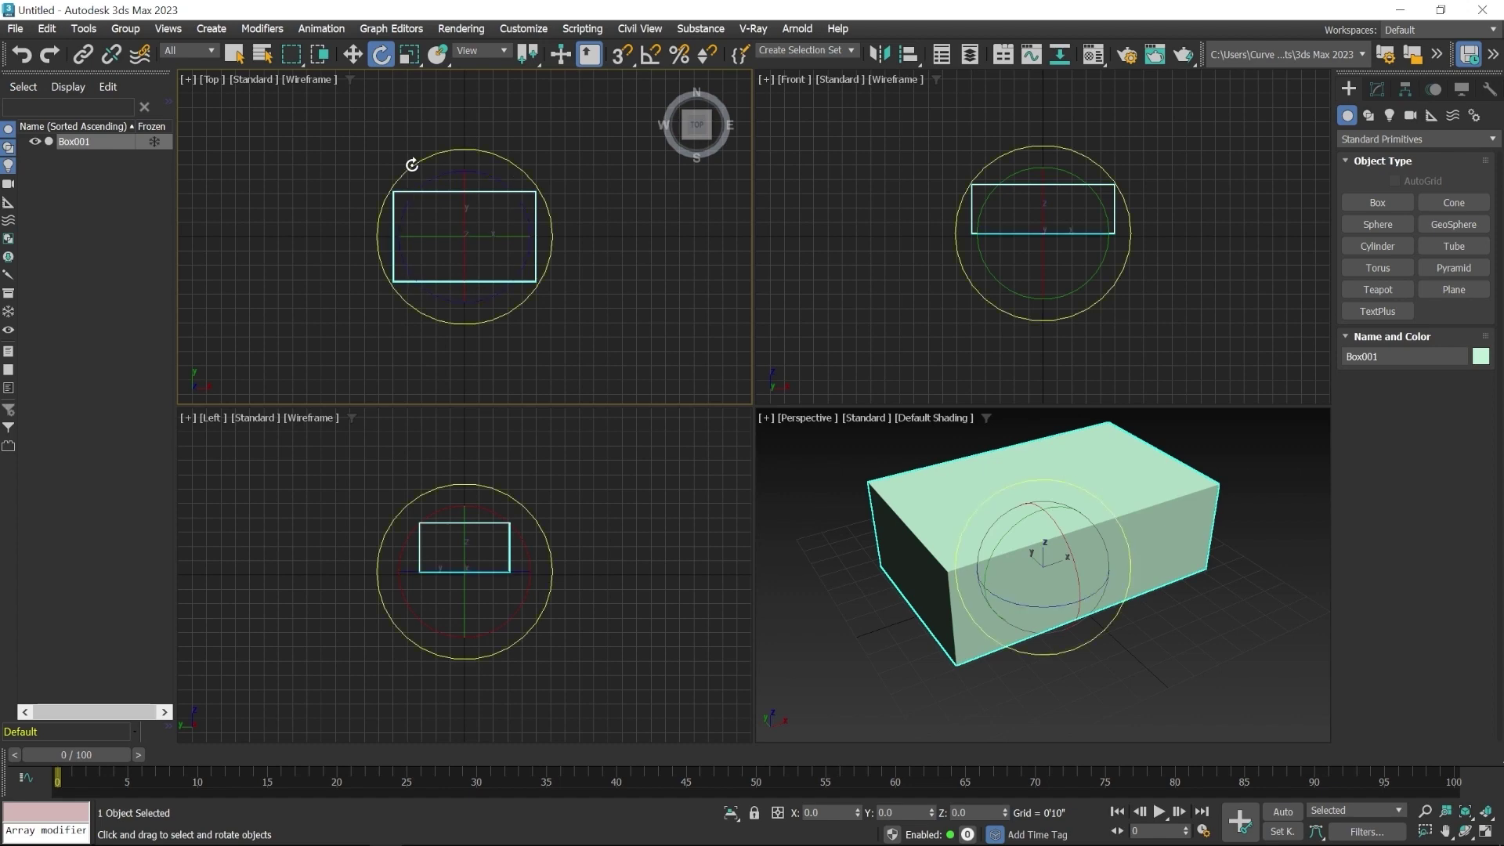
left_click_drag(412, 165, 451, 166)
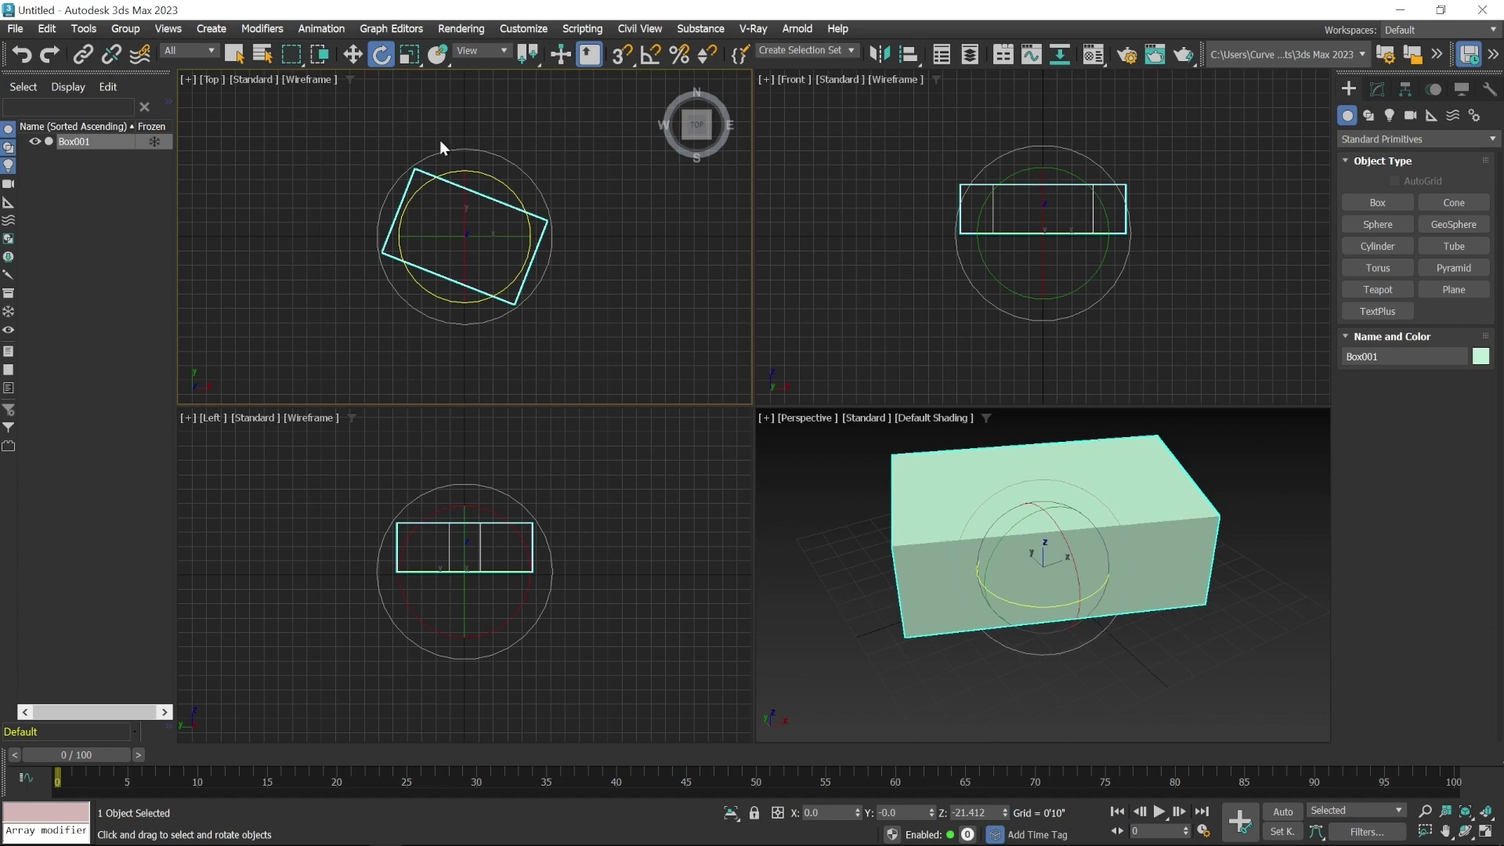
mouse_move(439, 144)
left_mouse_down()
mouse_move(520, 145)
mouse_move(420, 150)
left_mouse_up()
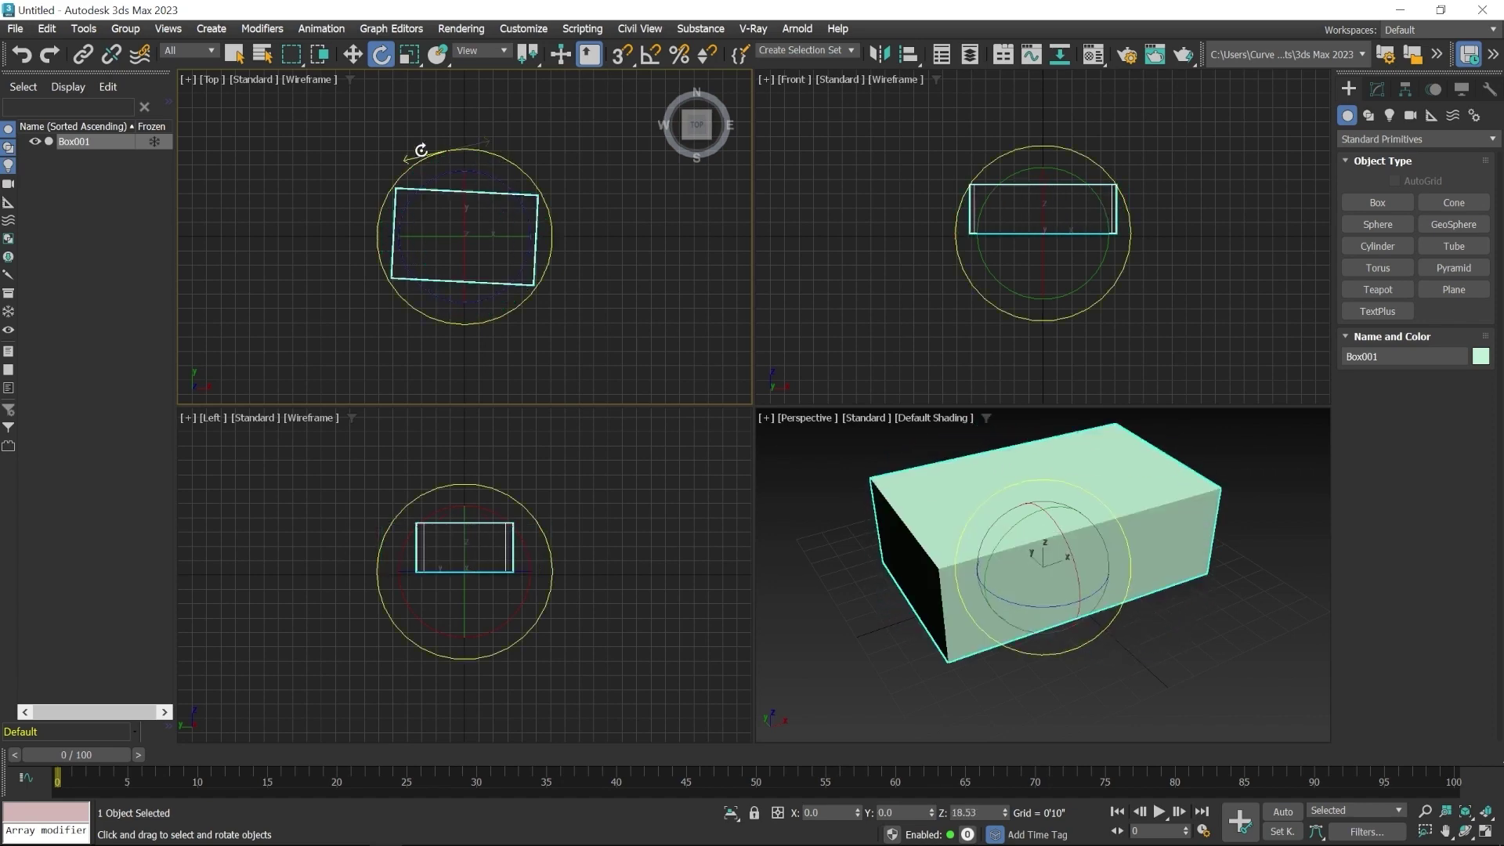
mouse_move(420, 149)
left_mouse_down()
mouse_move(393, 185)
mouse_move(427, 156)
left_mouse_up()
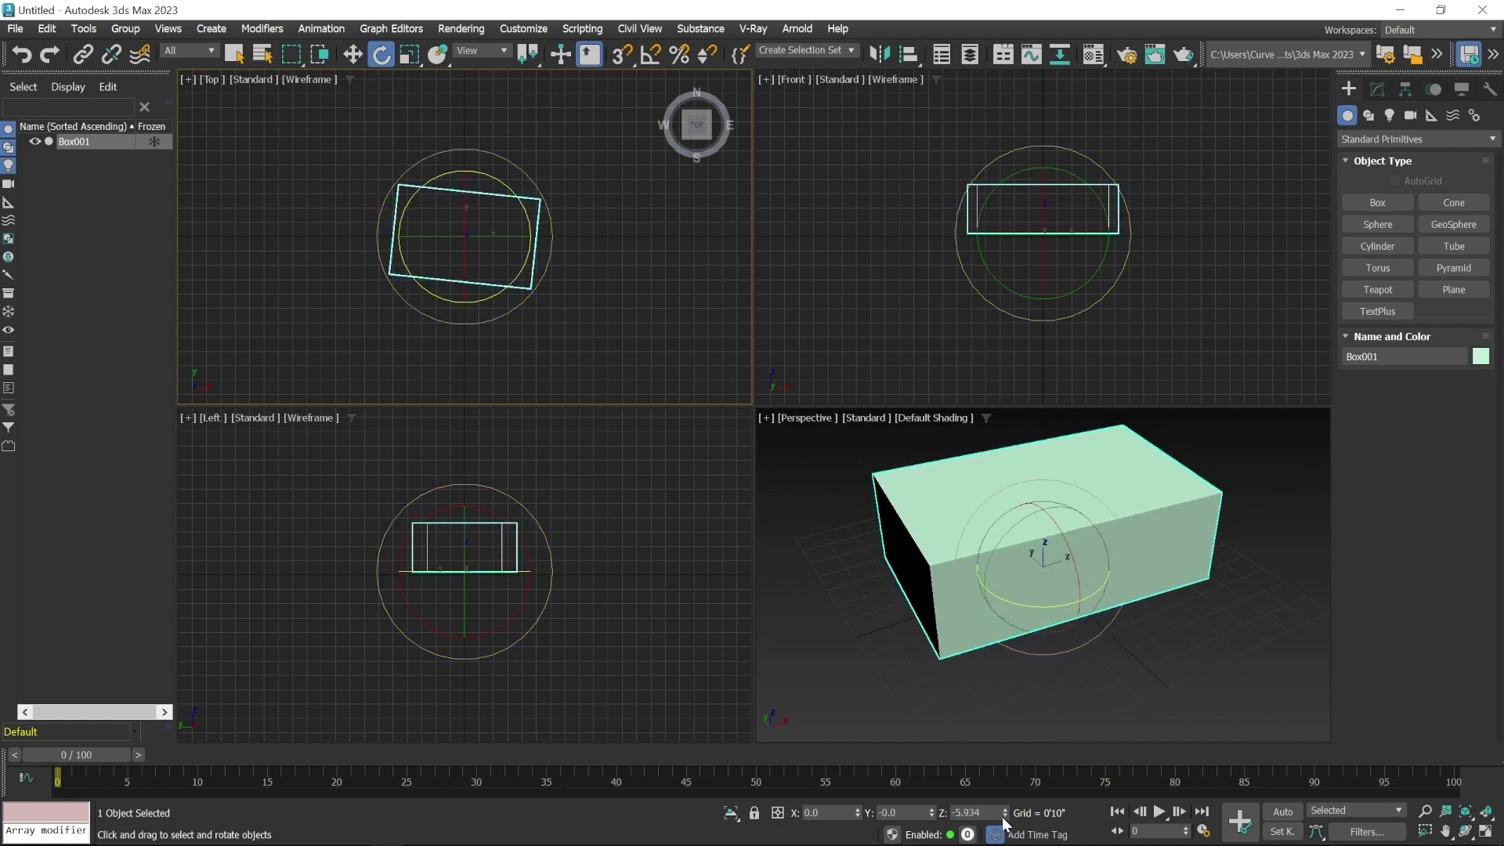
left_click(957, 813)
type("0")
key("Return")
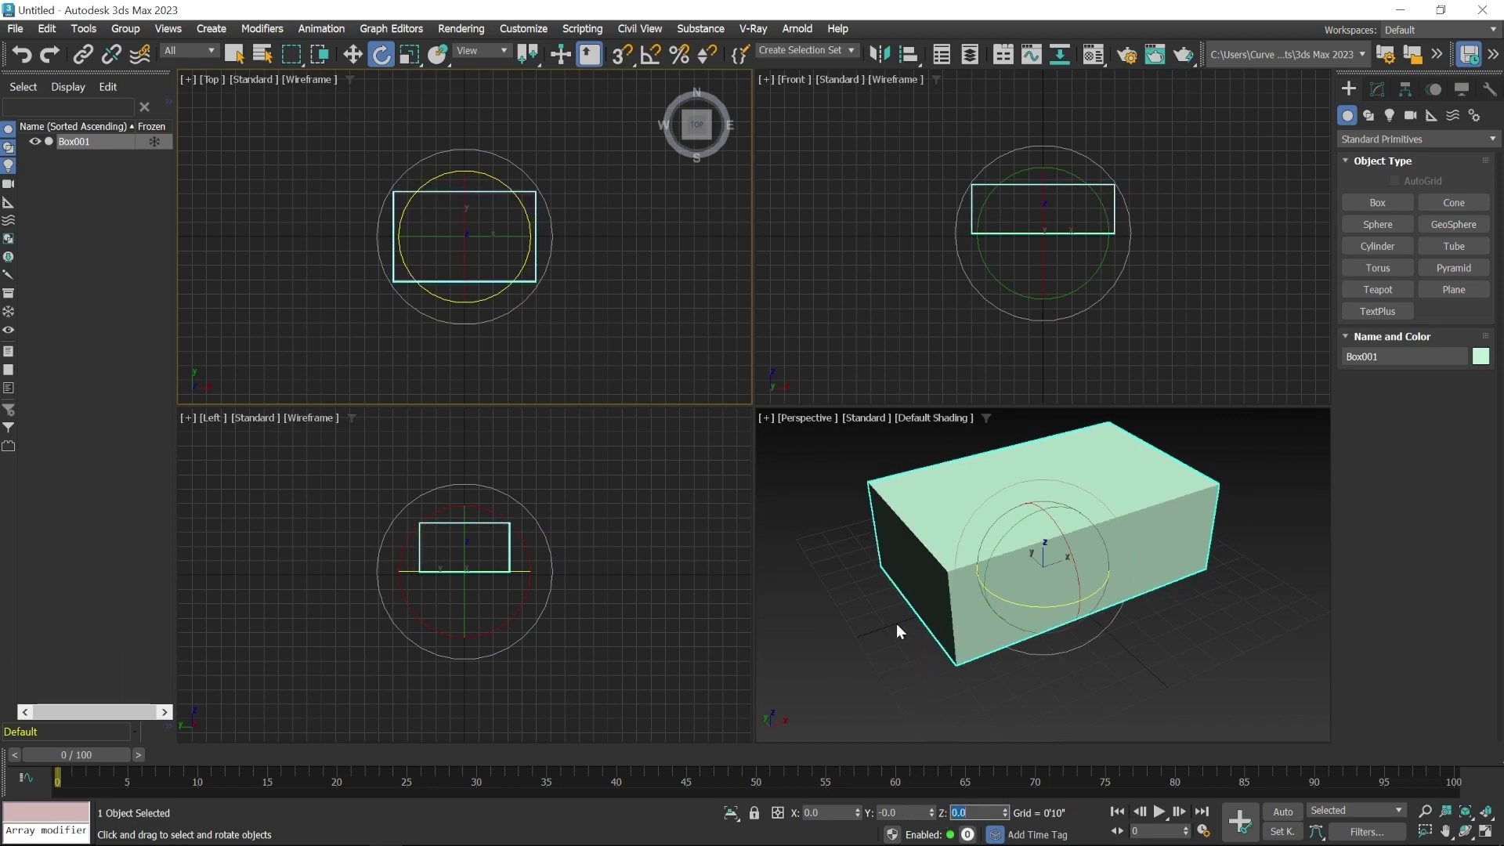
middle_click(822, 482)
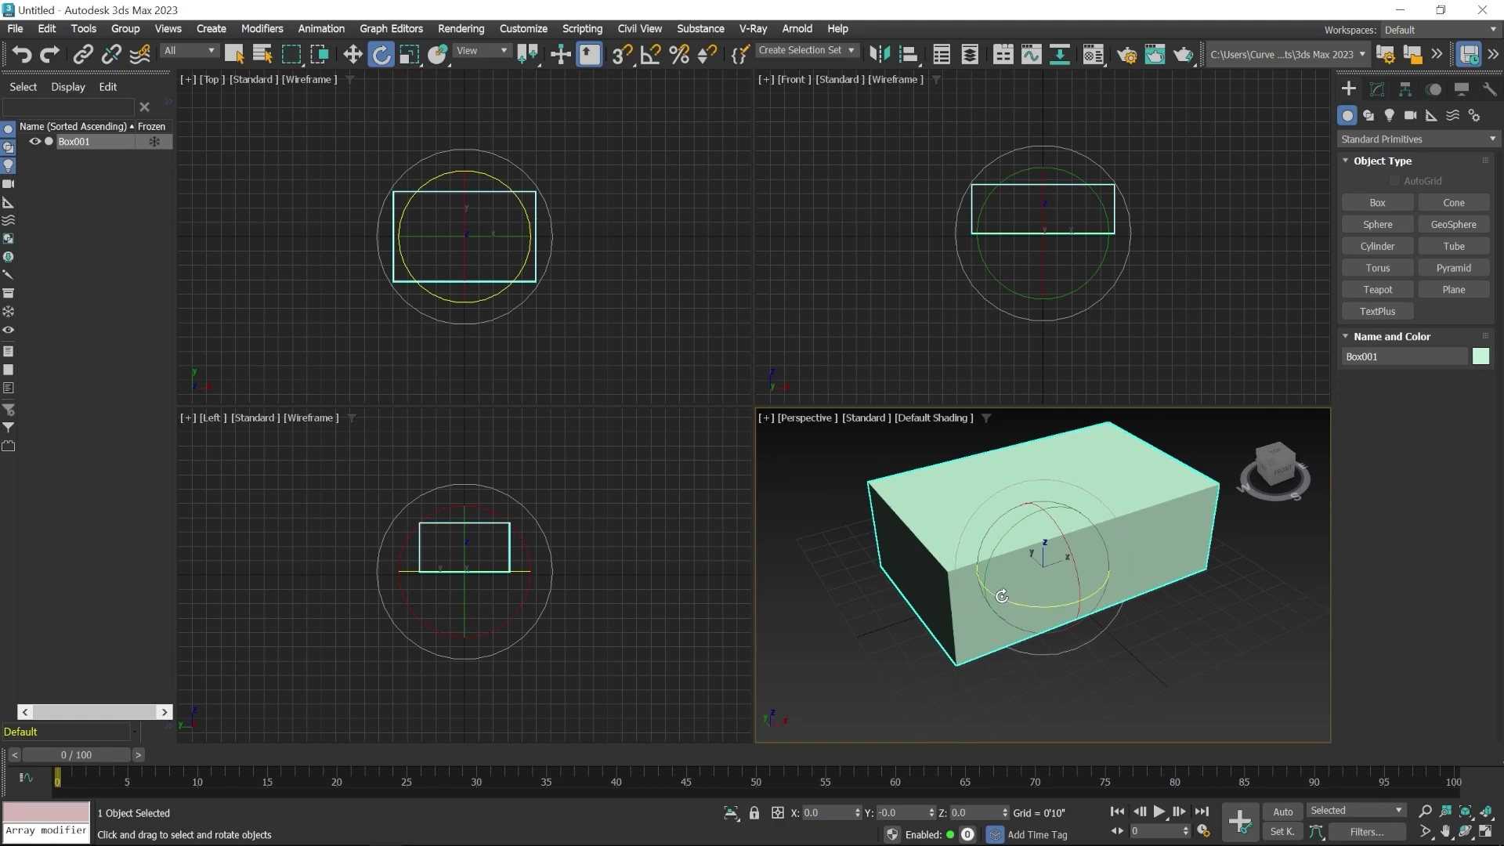
left_click_drag(1003, 597, 970, 601)
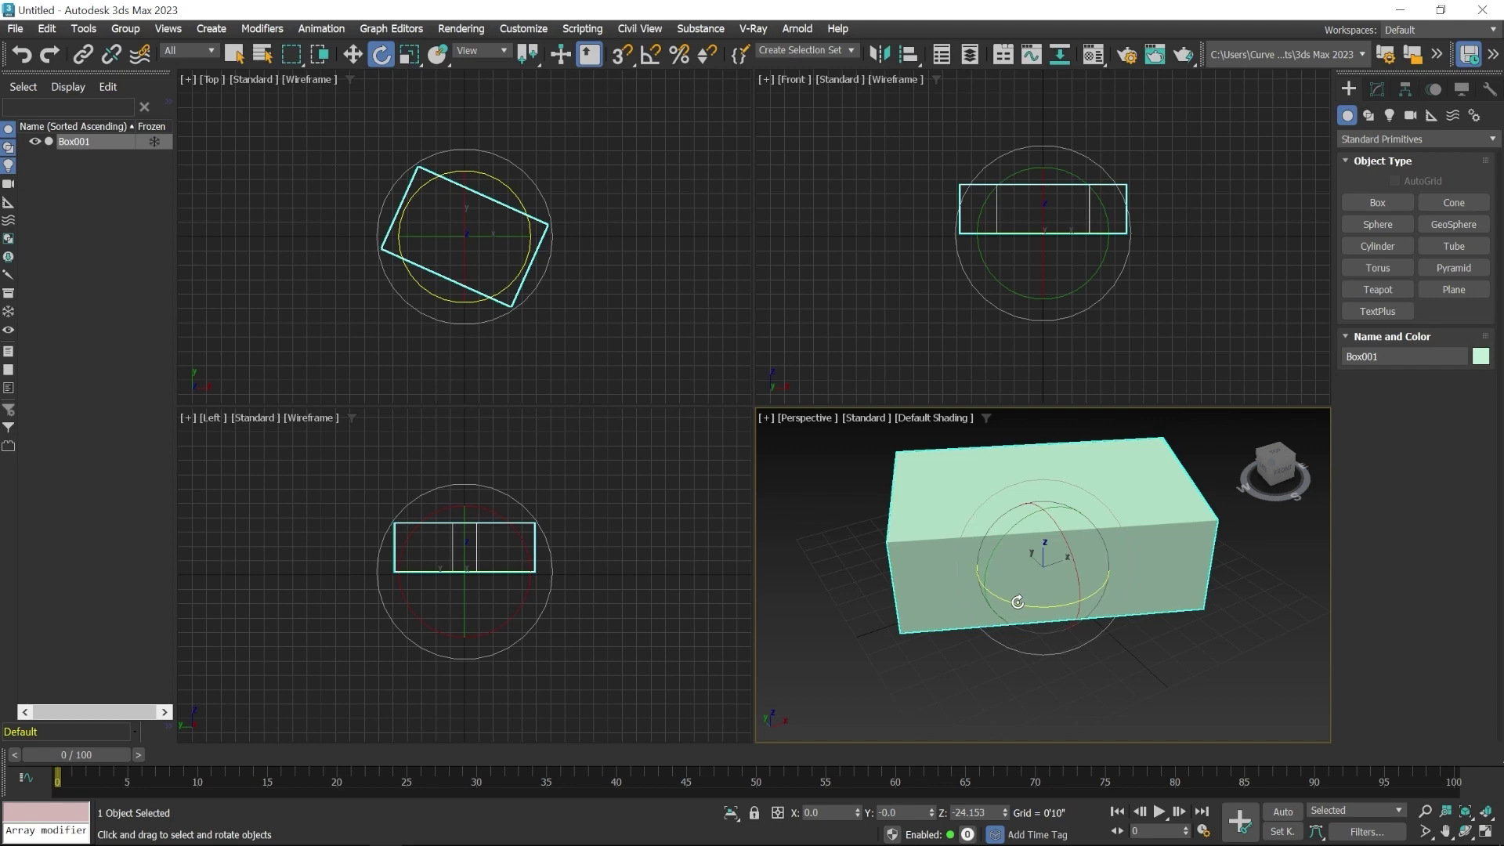
right_click(928, 820)
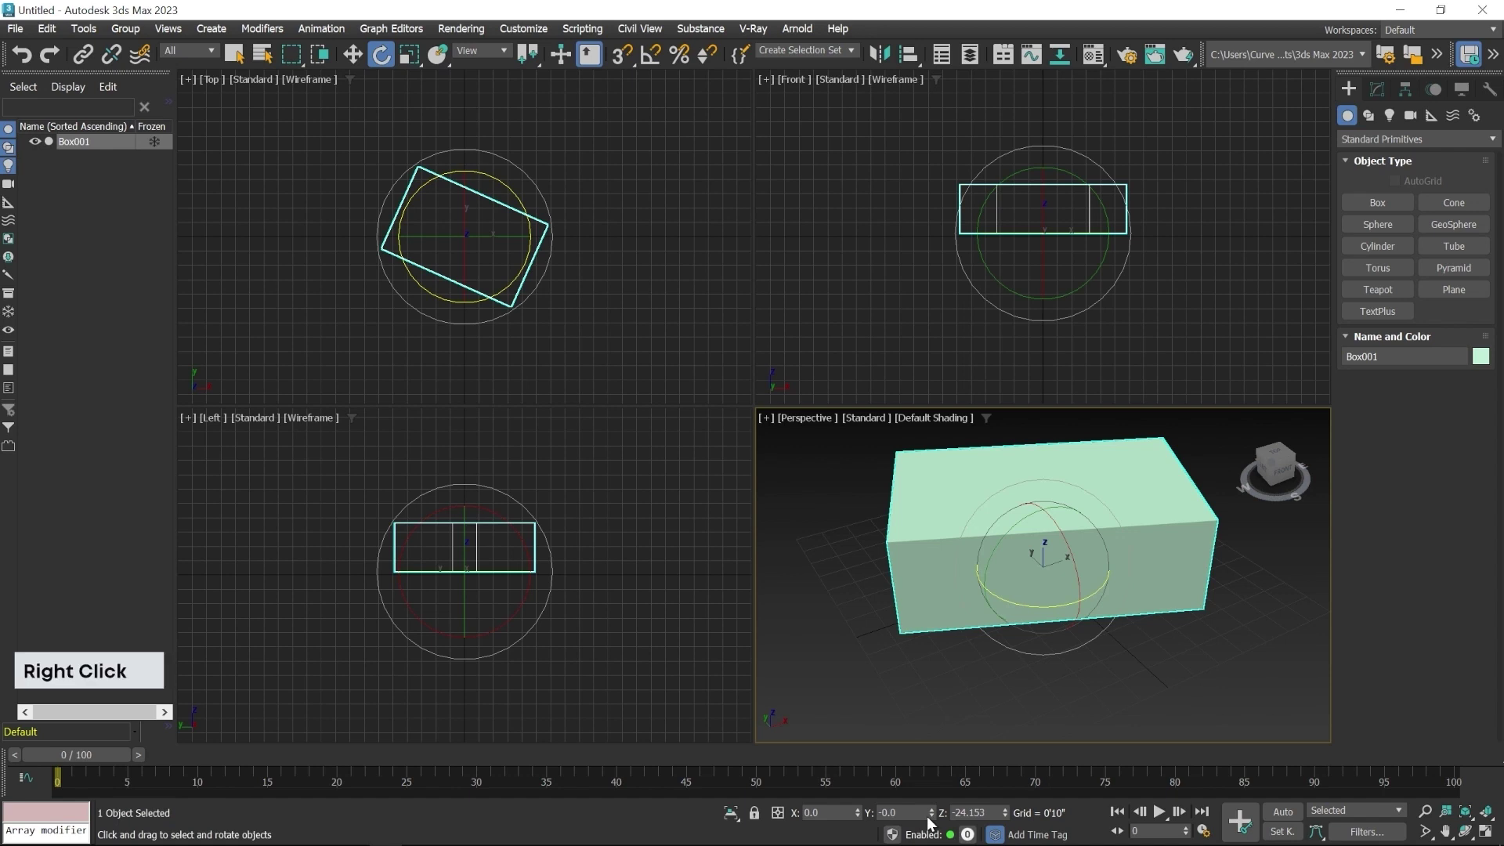
right_click(1005, 815)
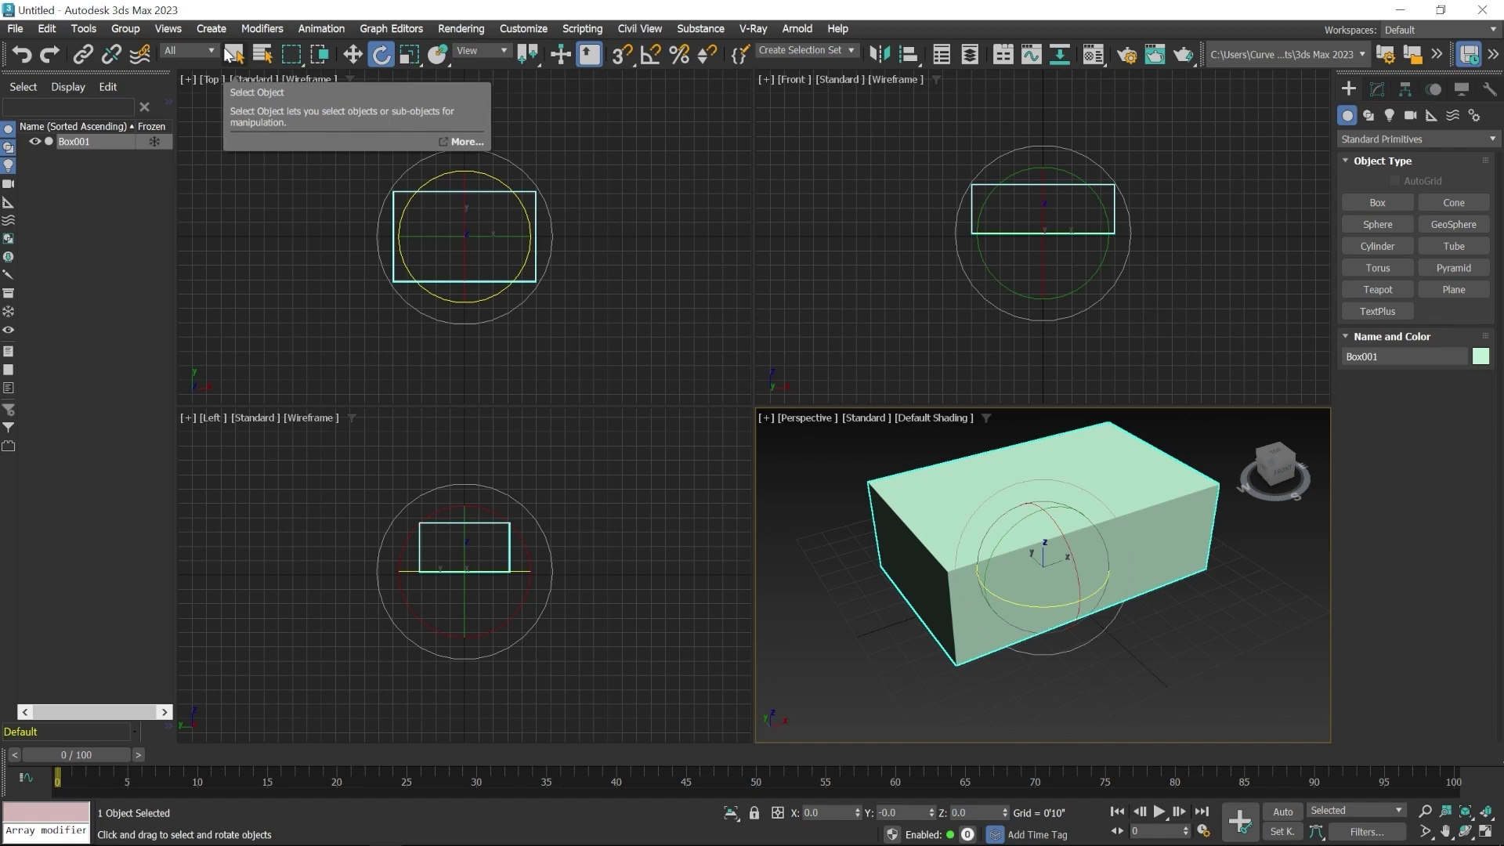
Cycle through Select Object and Select and Move to Select and Uniform Scale, with scale at 100.0.
left_click(229, 53)
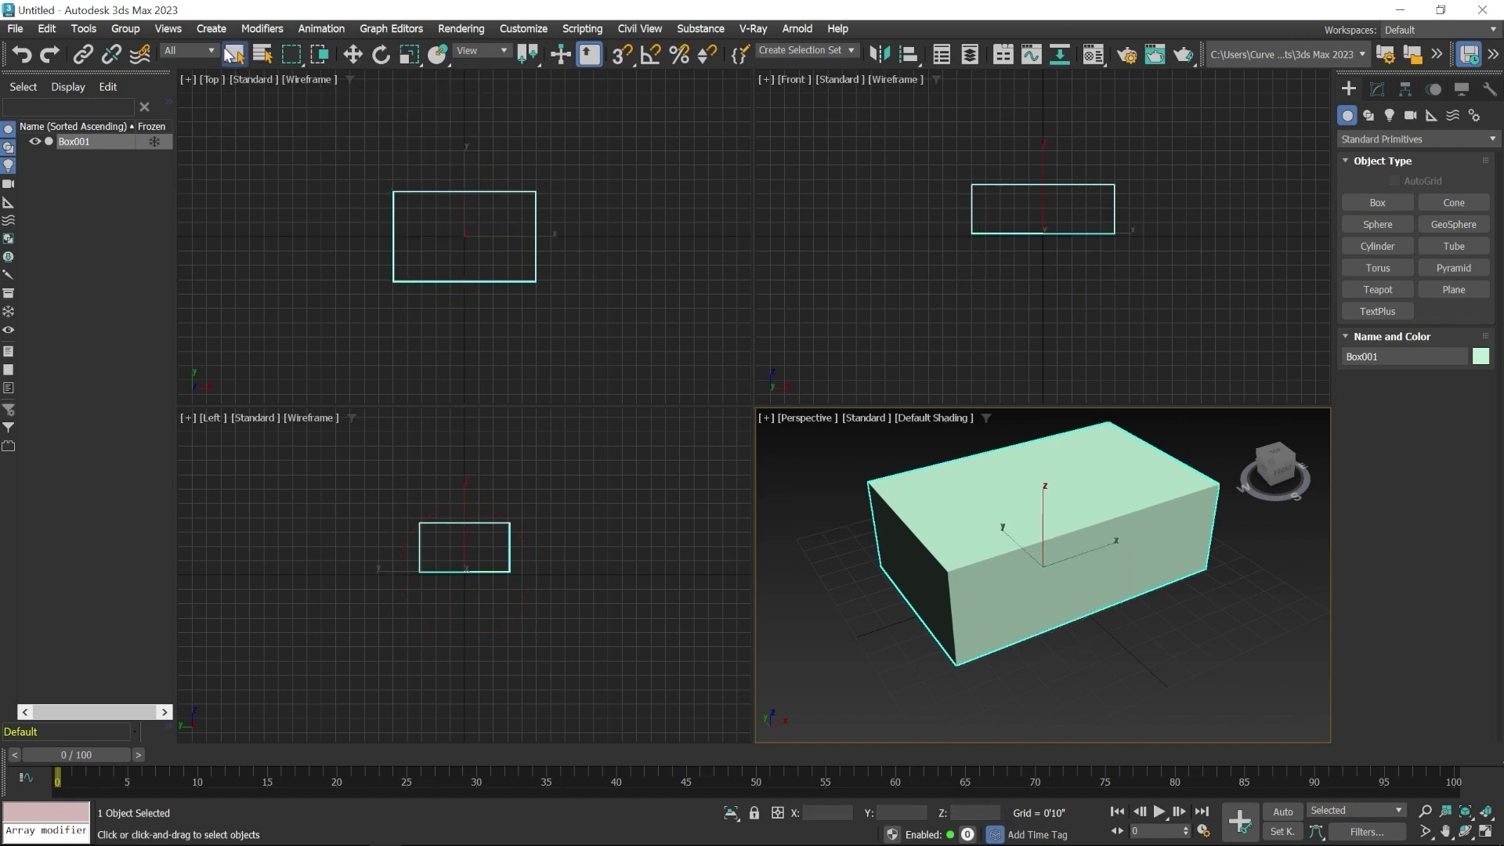
left_click(351, 56)
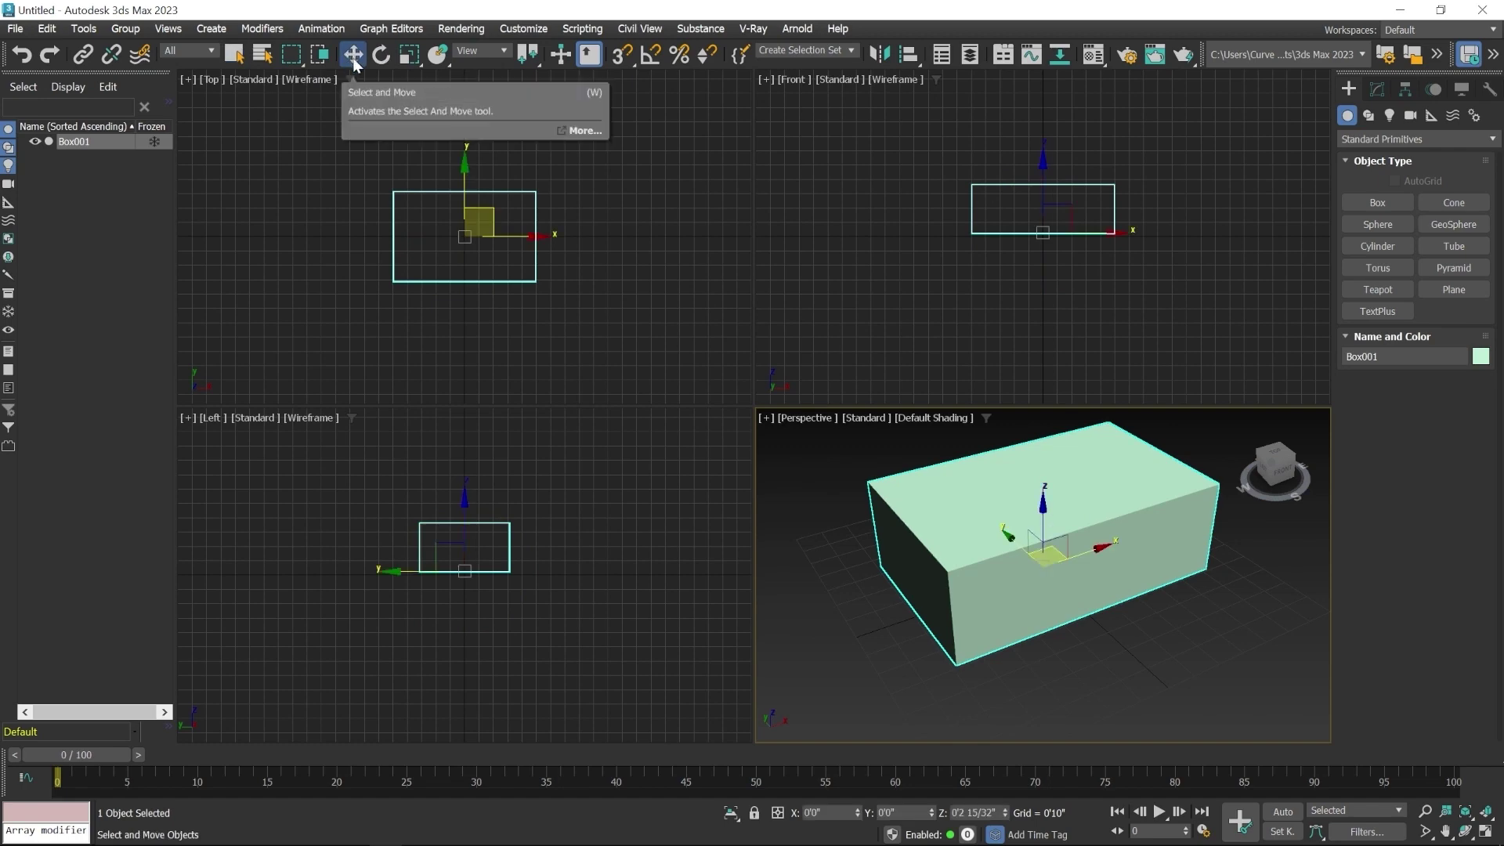
left_click(408, 56)
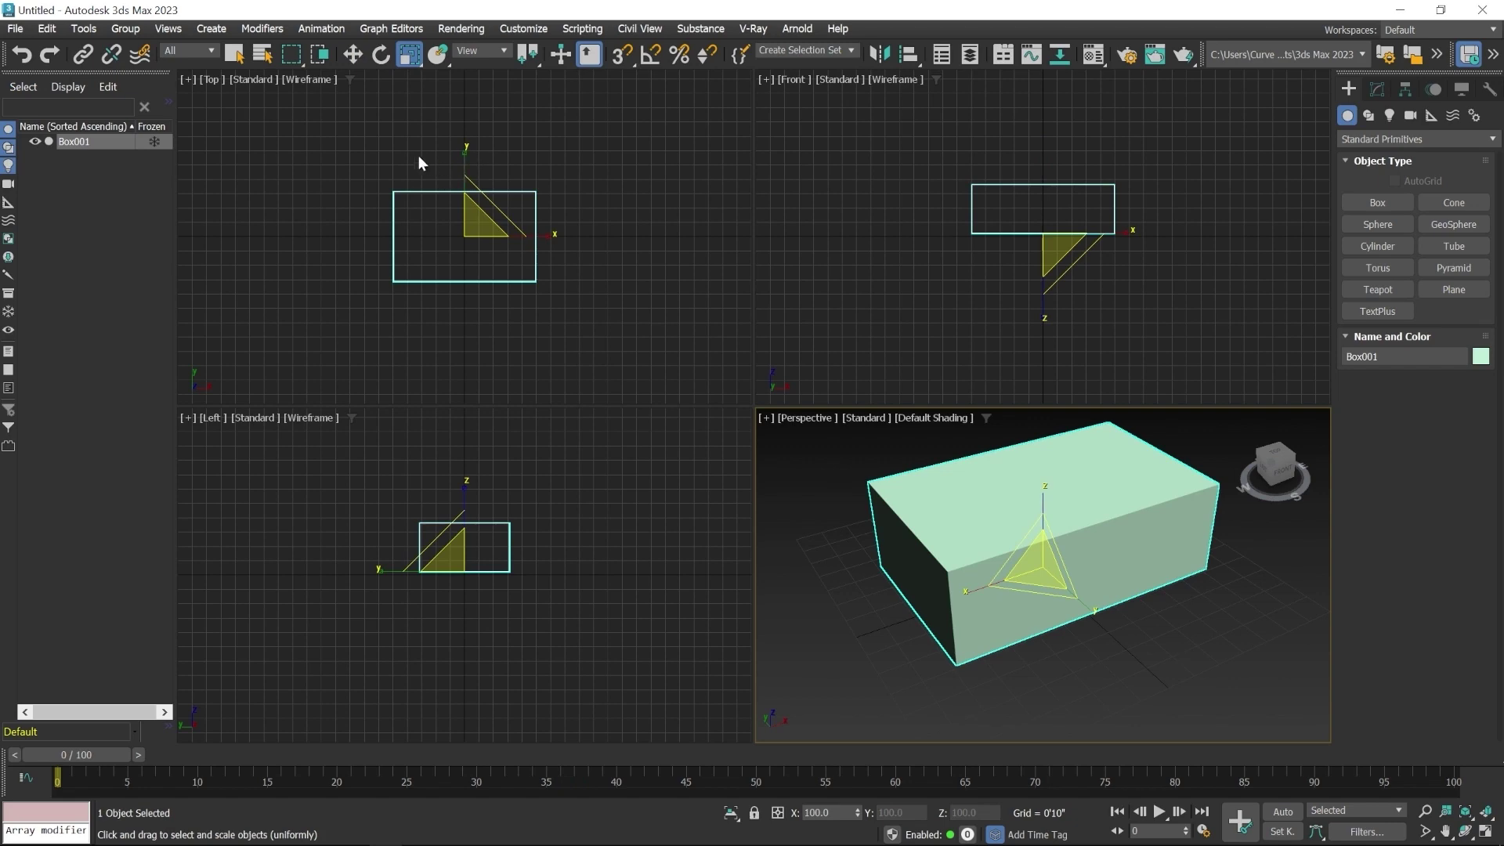
Scale Box001 in the Top and Front views to about 43%, 62% and 71%, enlarging the gizmo.
middle_click(359, 147)
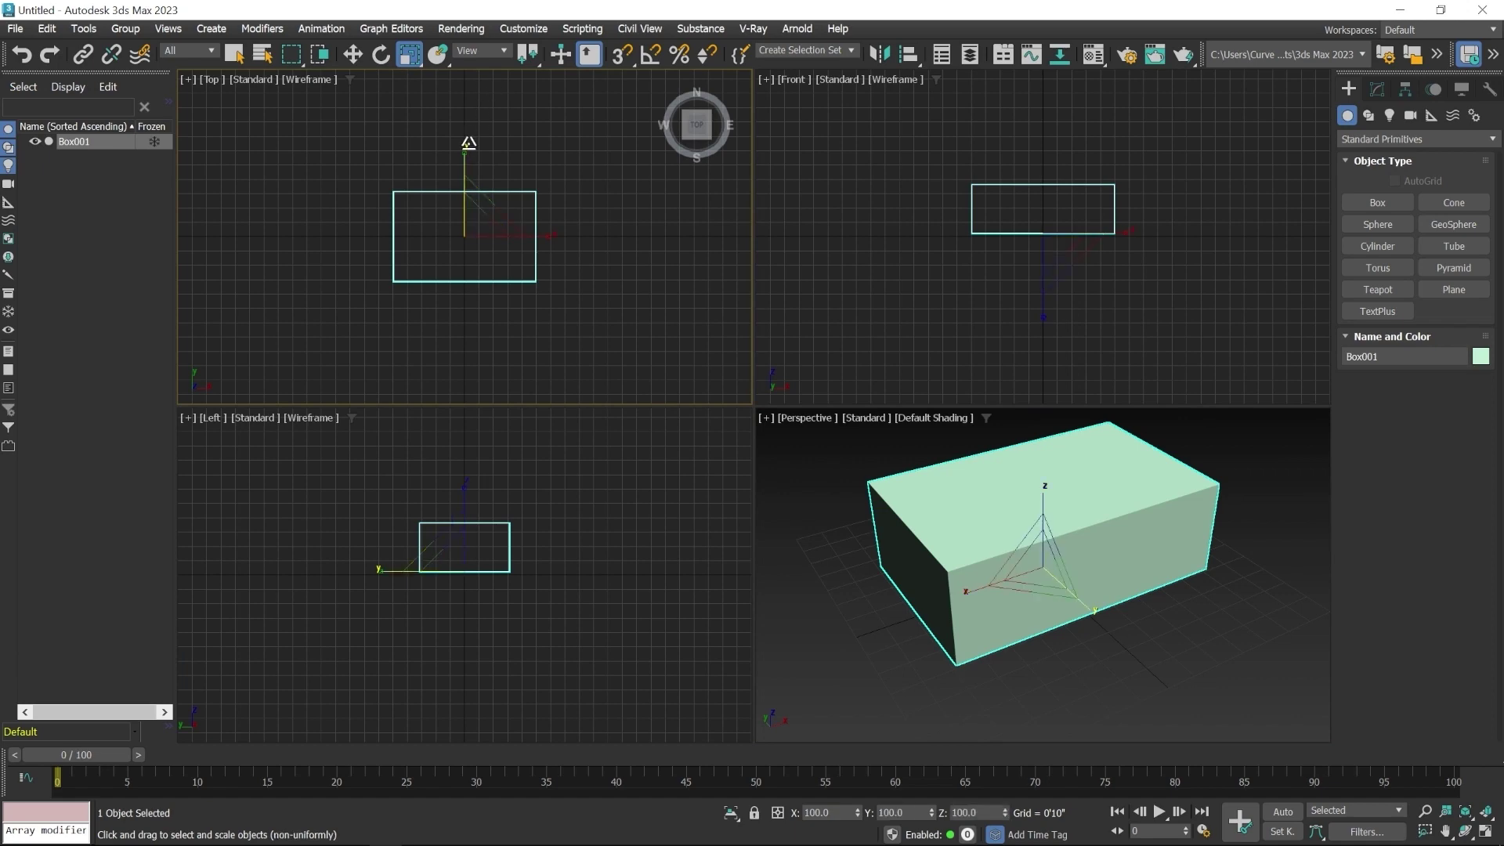
mouse_move(467, 146)
left_mouse_down()
mouse_move(467, 202)
mouse_move(463, 128)
mouse_move(463, 193)
mouse_move(467, 157)
left_mouse_up()
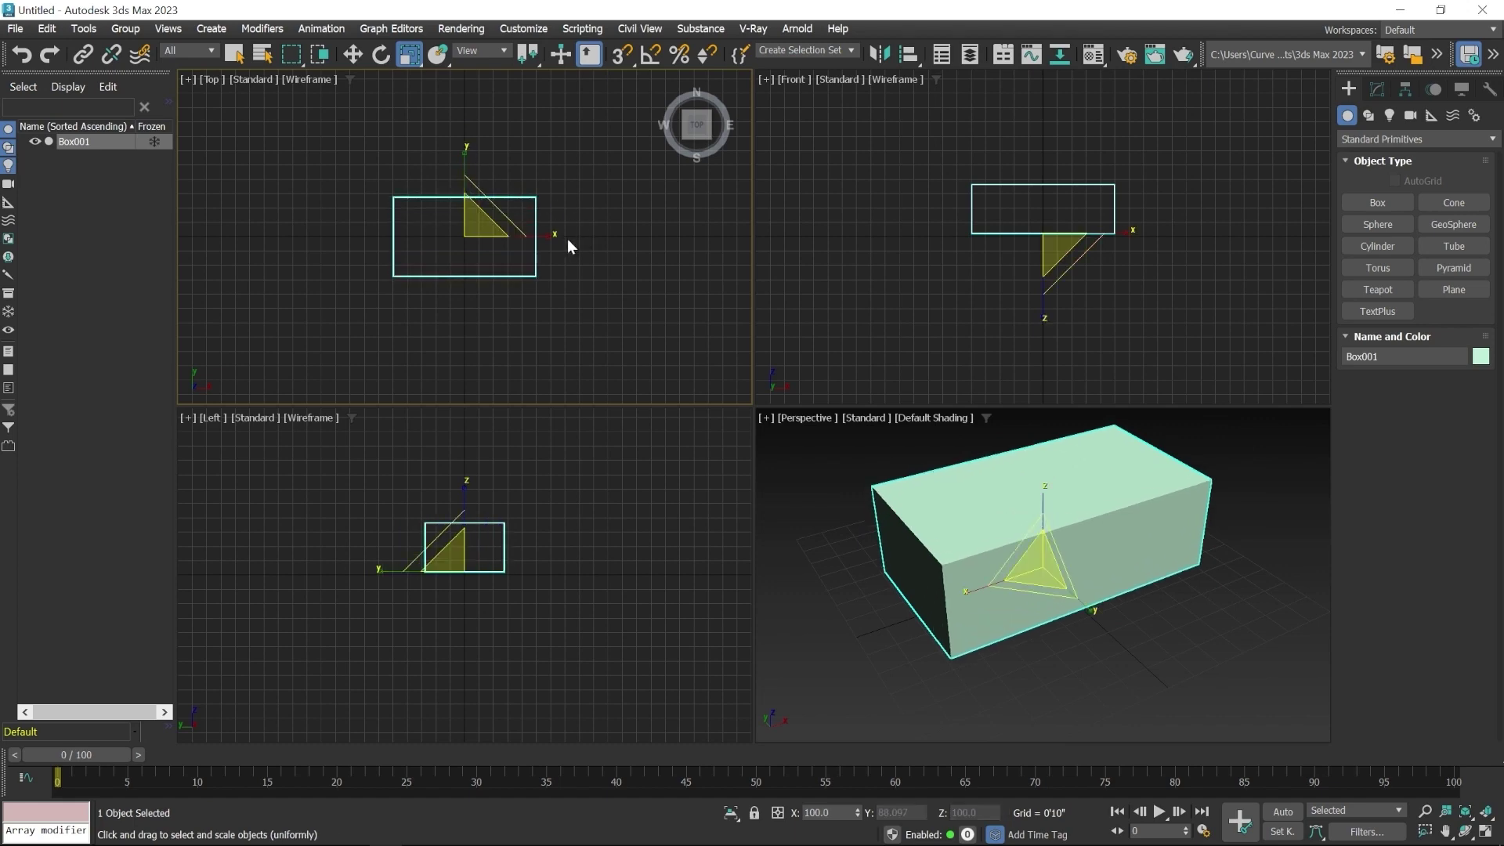
mouse_move(553, 233)
left_mouse_down()
mouse_move(494, 238)
mouse_move(584, 235)
mouse_move(537, 241)
left_mouse_up()
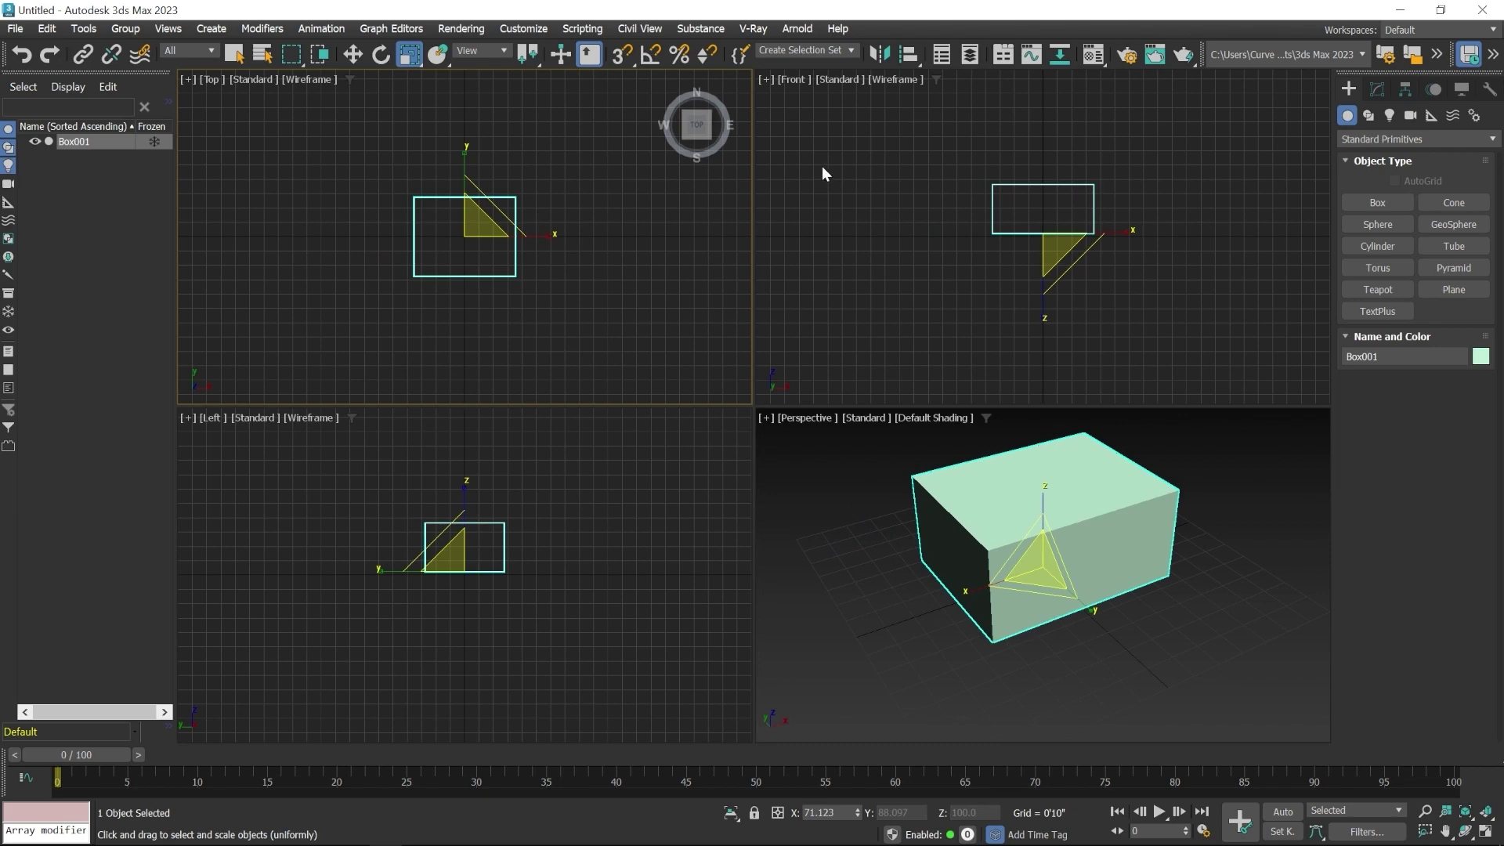
middle_click(907, 227)
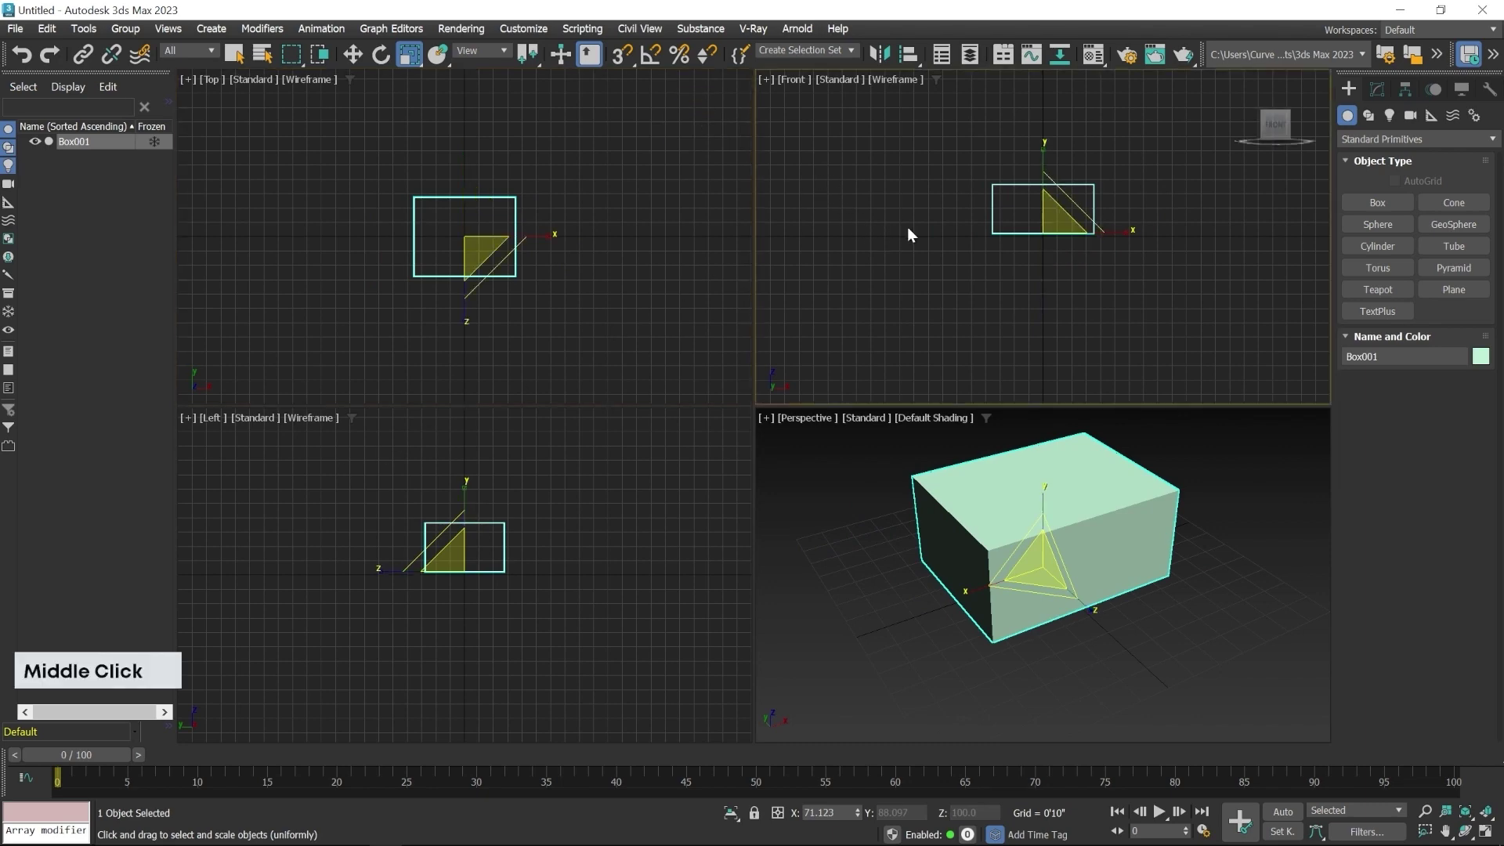
left_click_drag(1124, 232, 1080, 286)
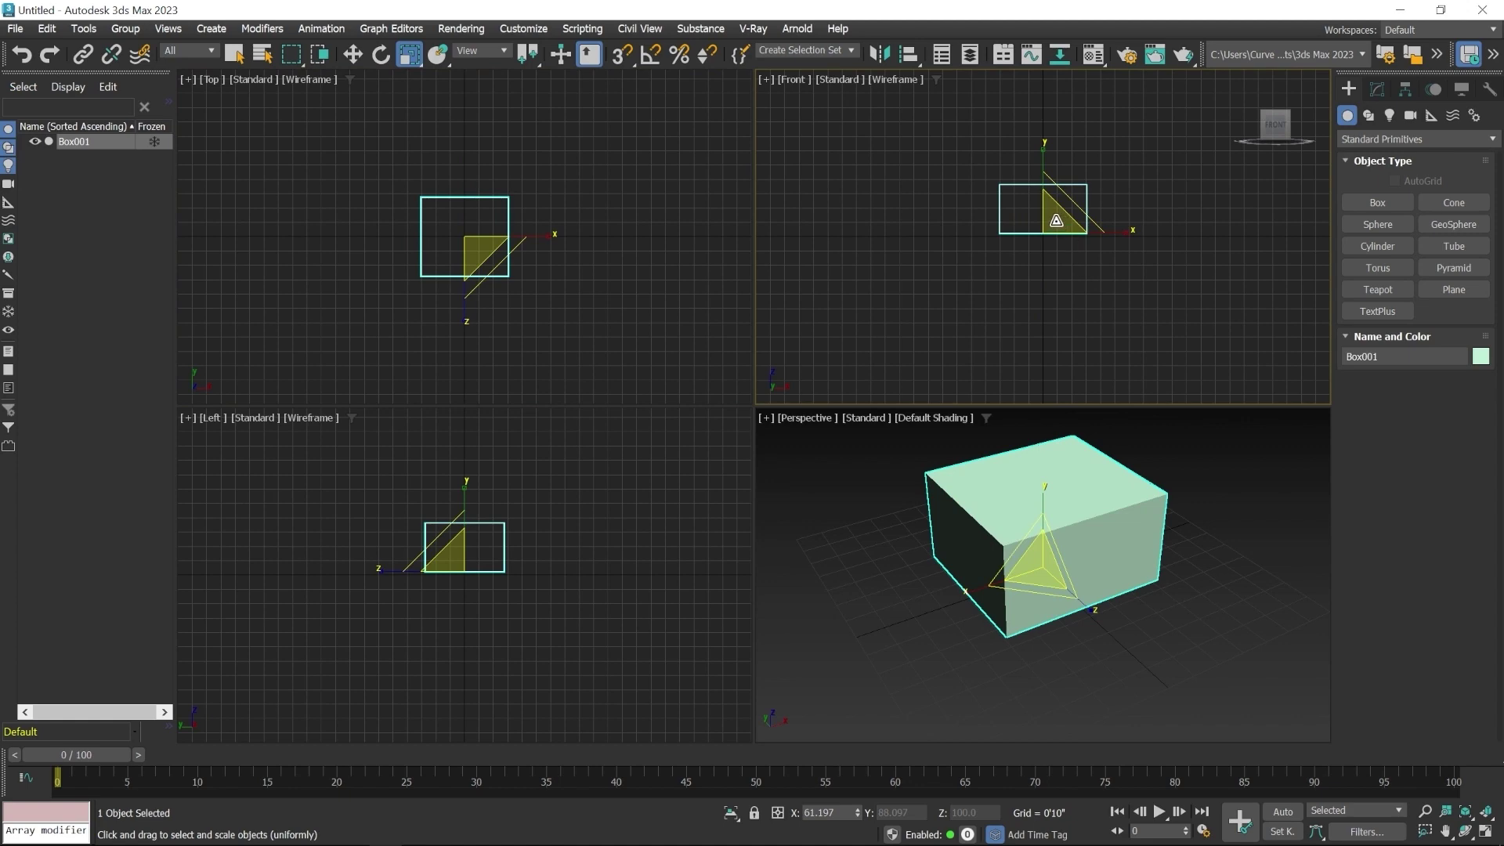
mouse_move(1056, 221)
left_mouse_down()
mouse_move(1095, 174)
mouse_move(1027, 270)
mouse_move(1078, 186)
mouse_move(1045, 246)
left_mouse_up()
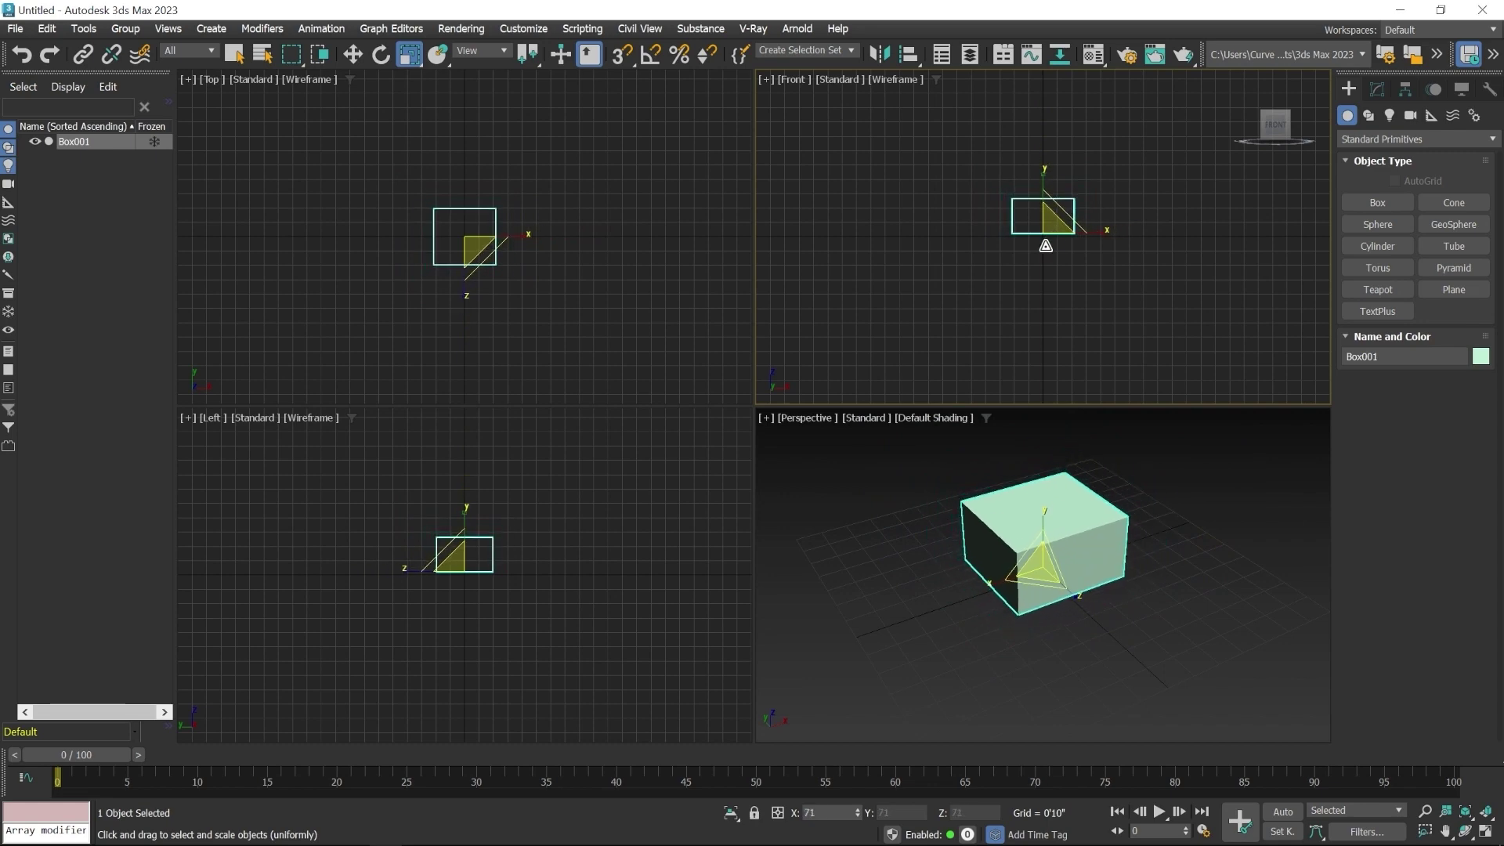
key("=")
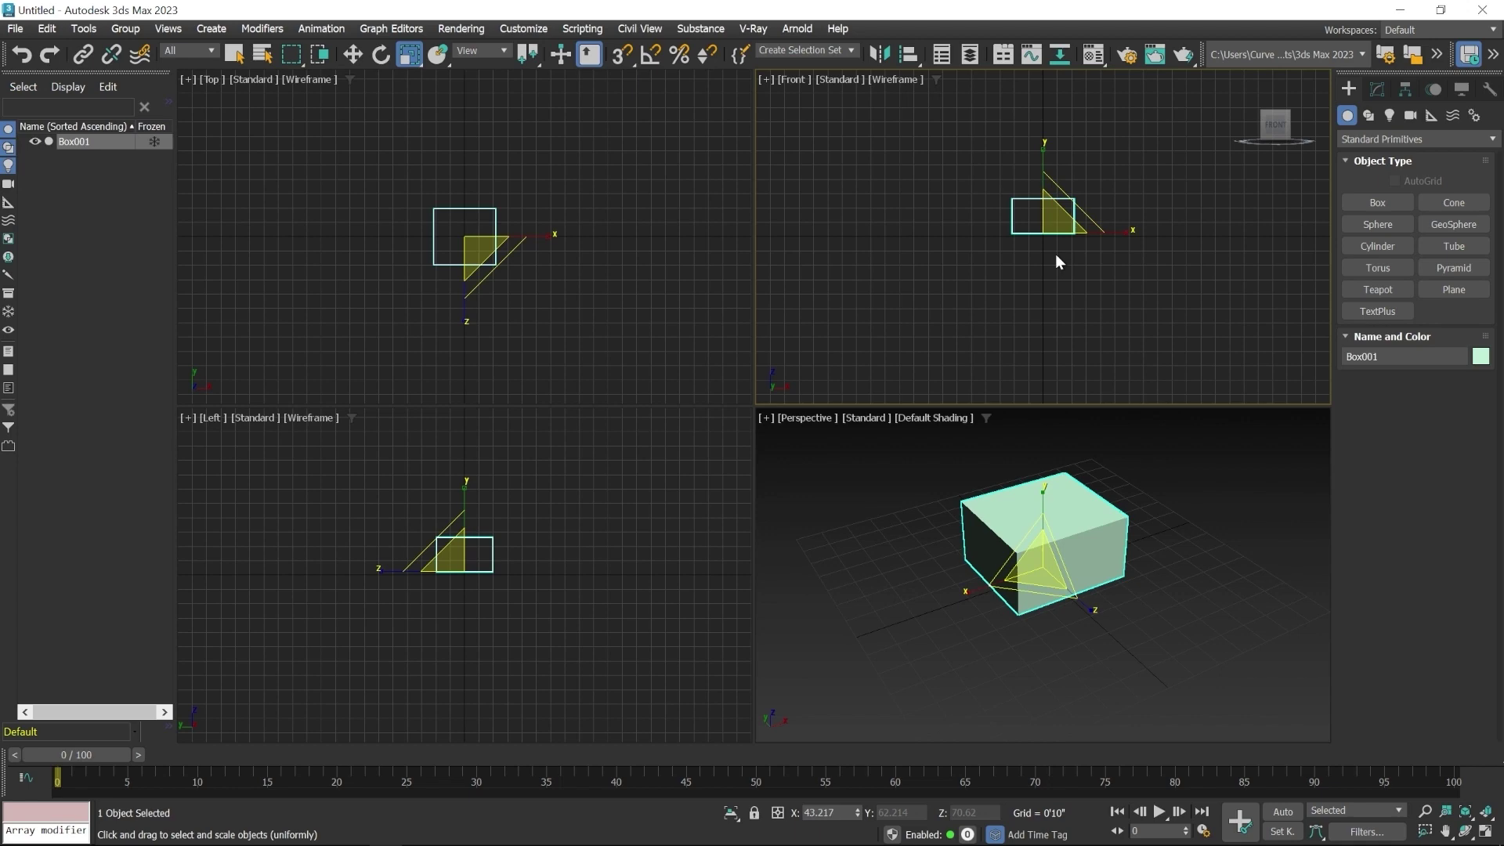
In the Scale Transform Type-In, apply a percentage offset so scale reads 63.054, 90.771, 103.035.
right_click(407, 55)
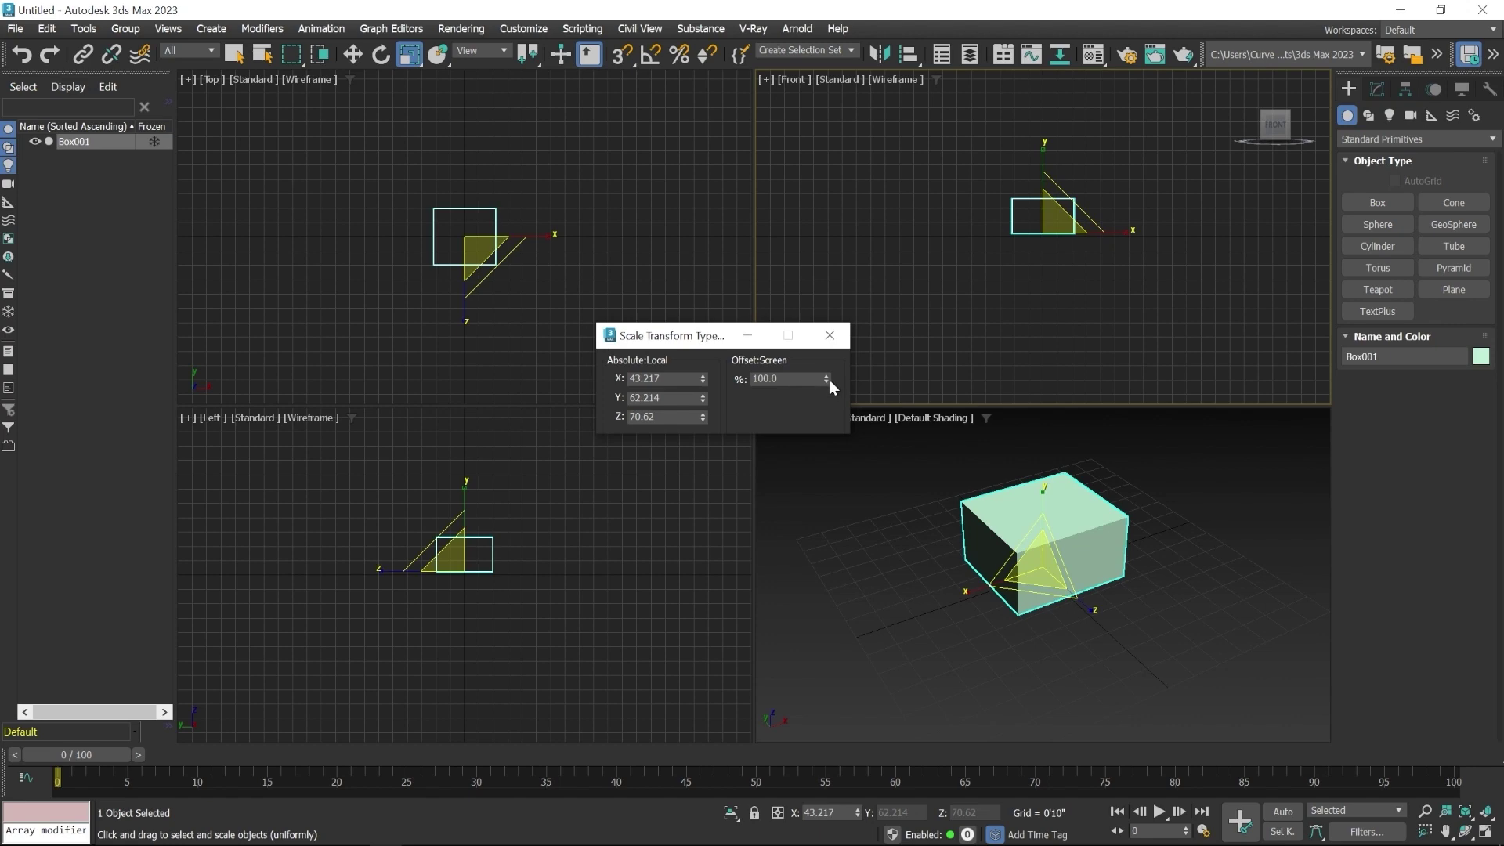
left_click_drag(826, 376, 864, 179)
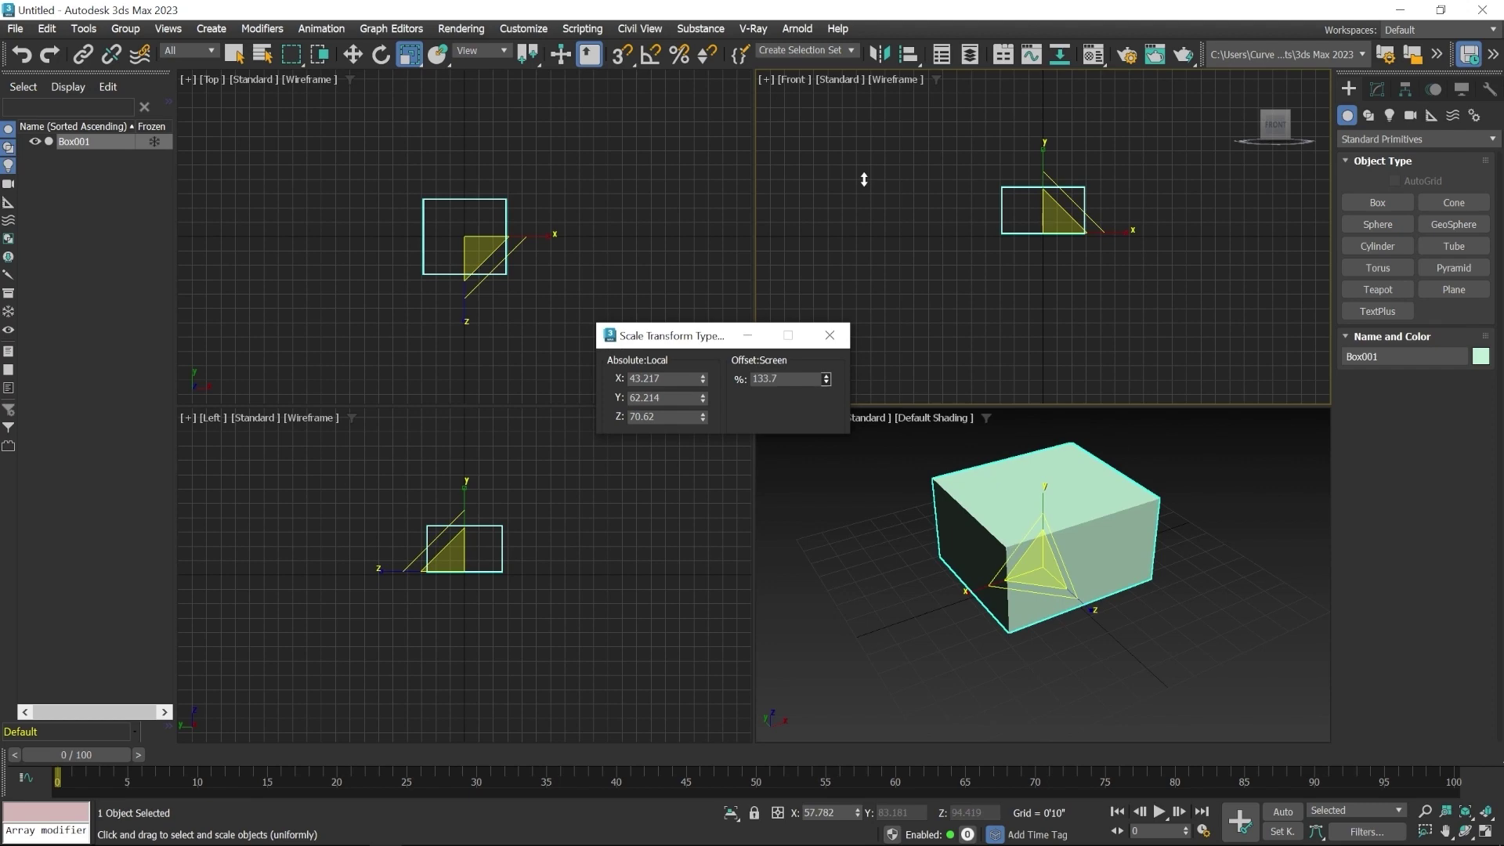
left_click_drag(864, 180, 843, 232)
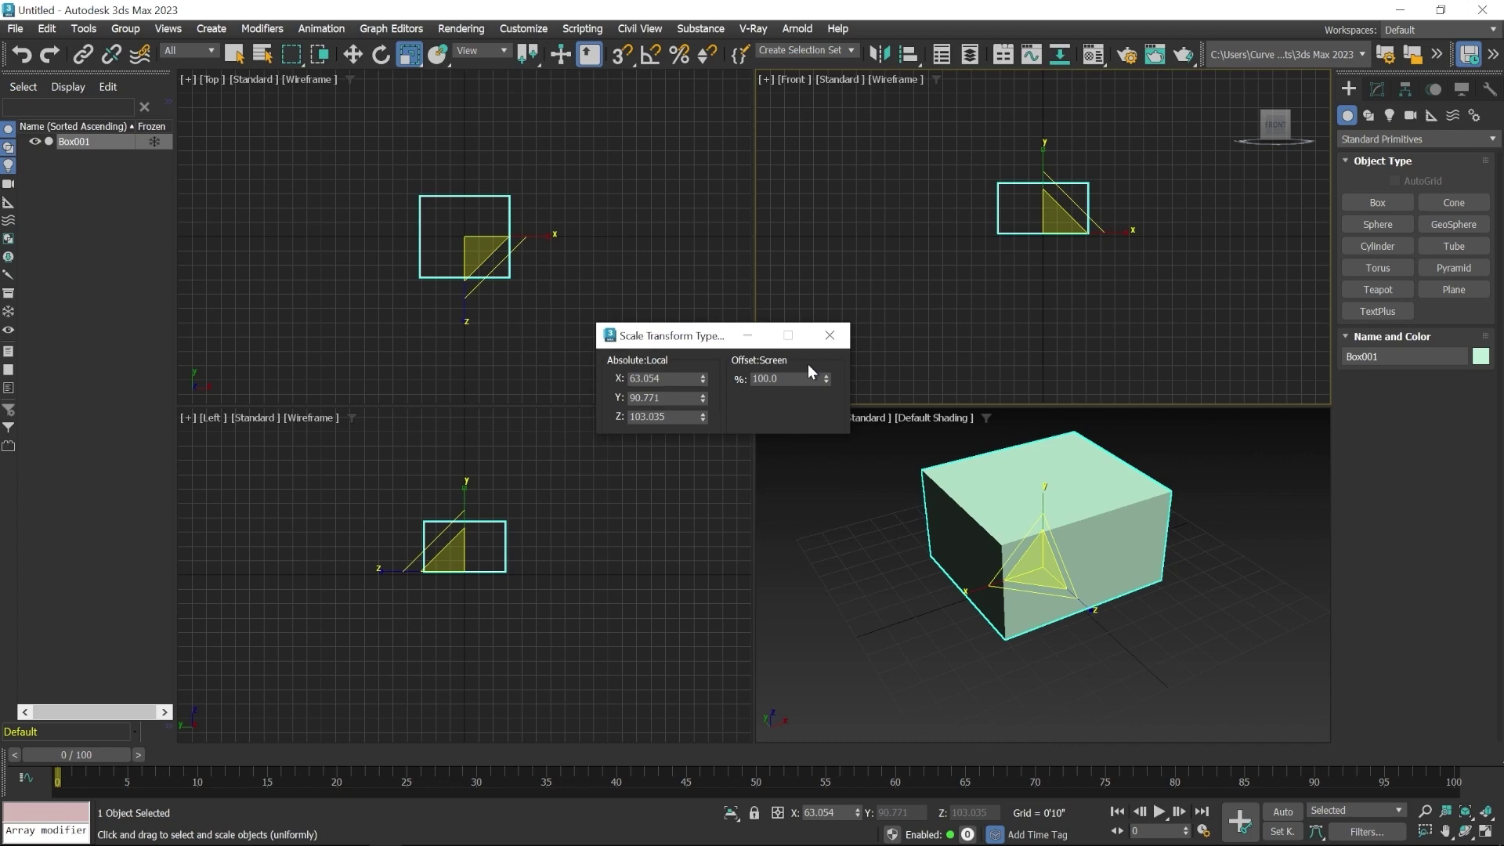
left_click(838, 343)
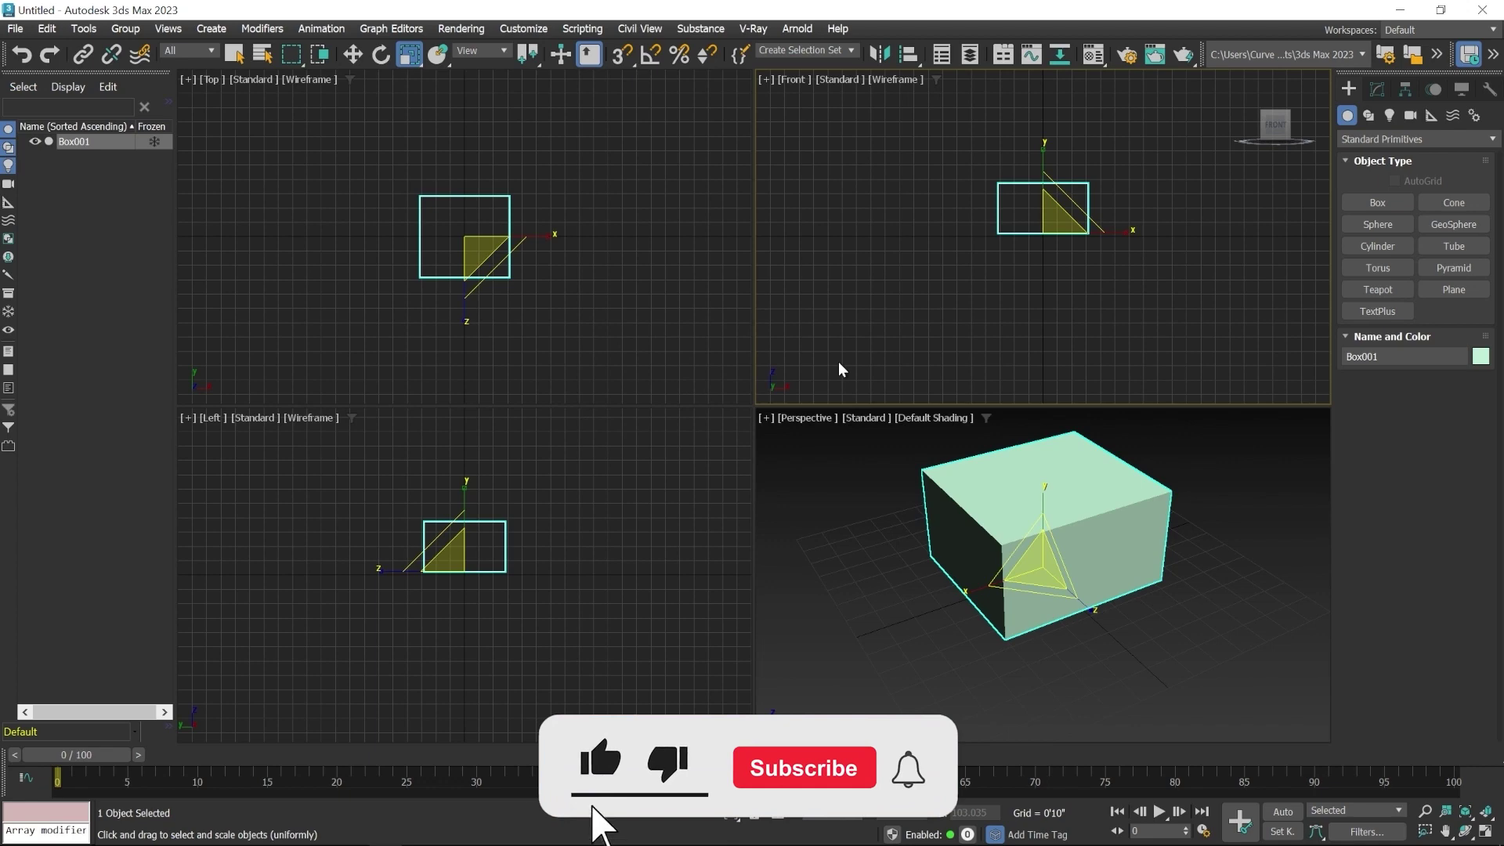
Return Box001 to Select and Move mode so the move gizmo appears on it.
left_click(235, 54)
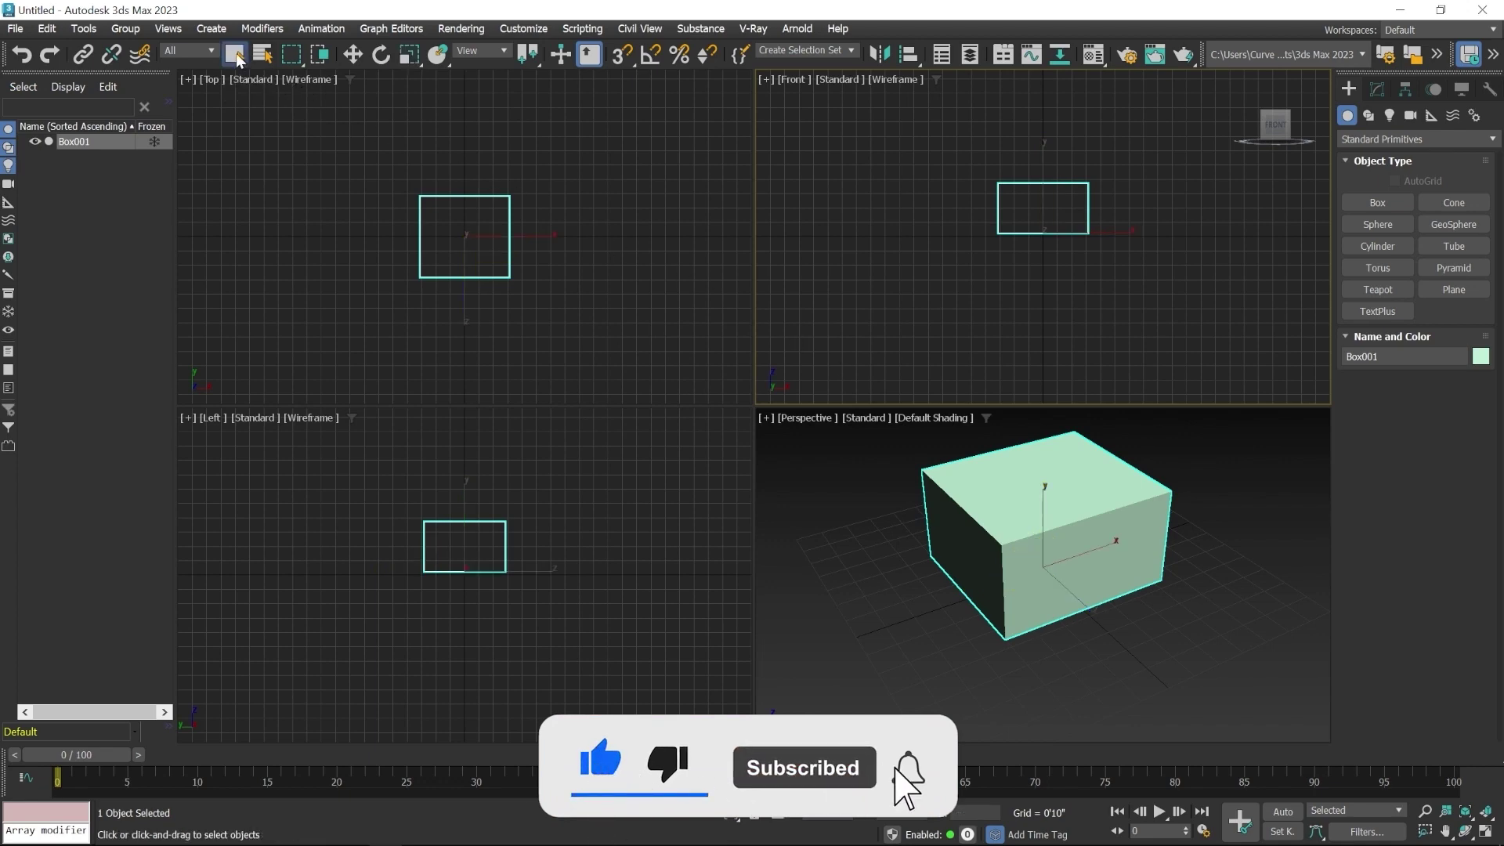
left_click(349, 56)
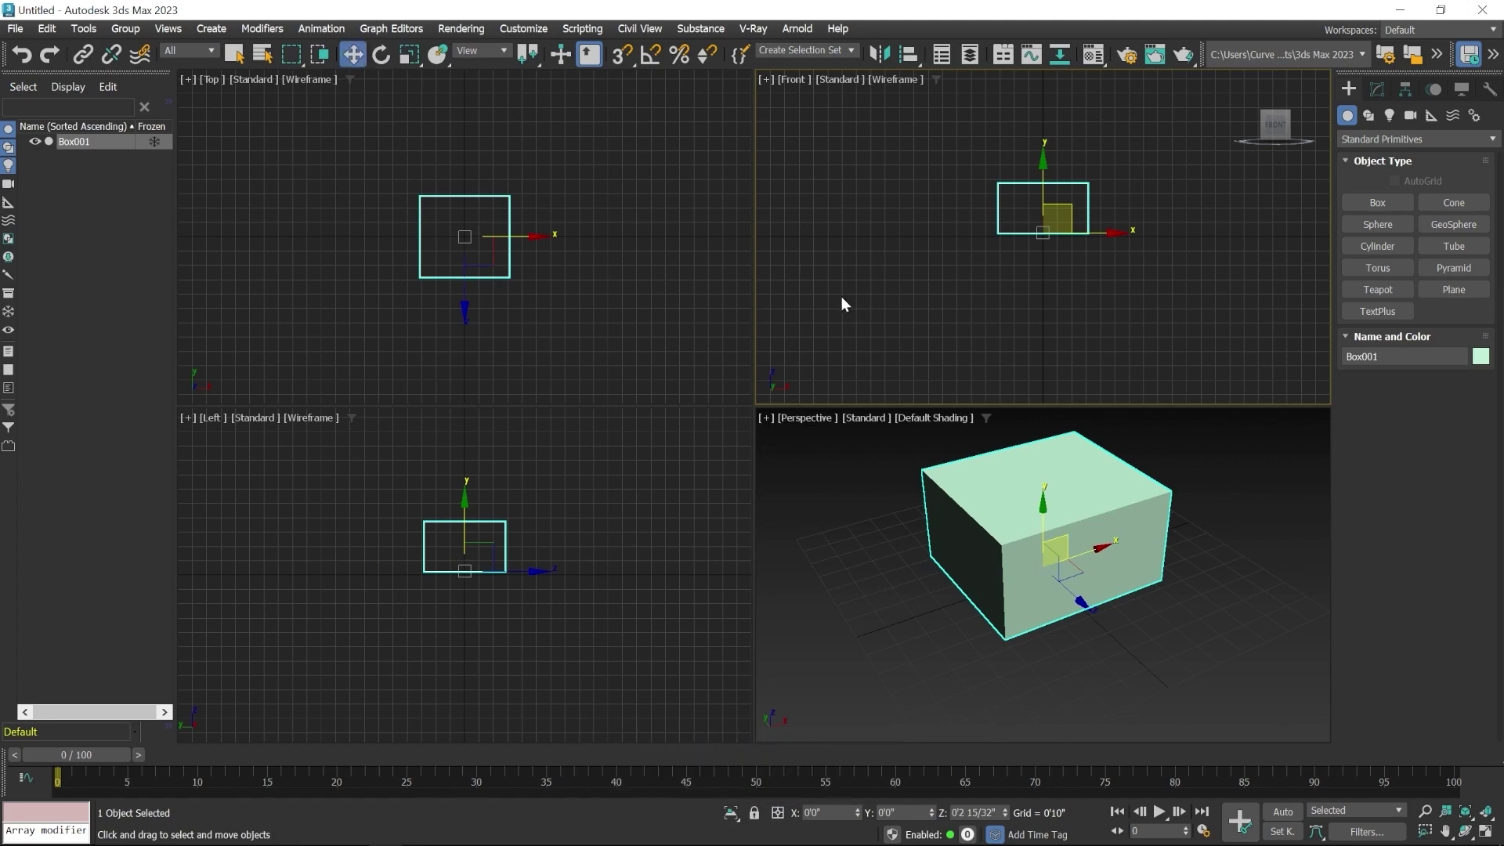